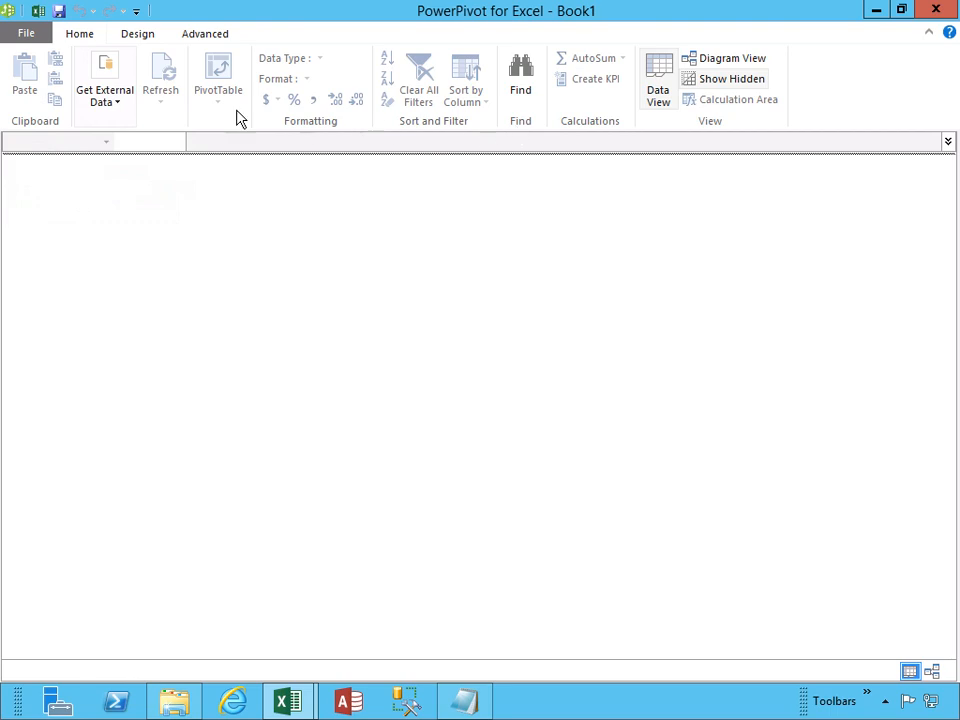
Start a data import from SQL Server, setting the server name to "." and the database to NORTHWND.
click(114, 112)
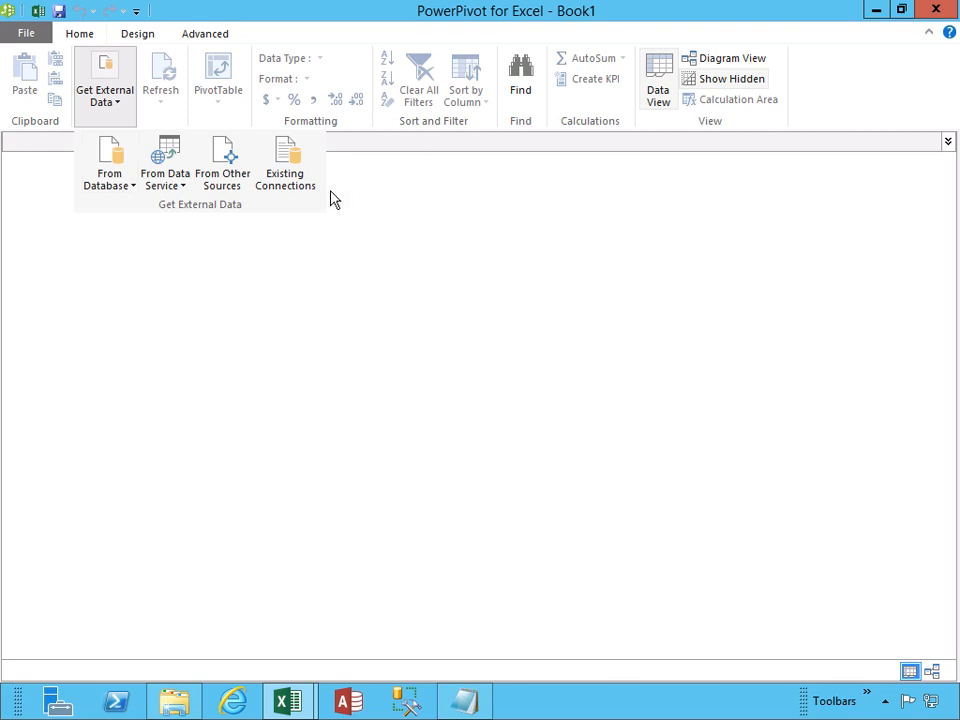
click(114, 193)
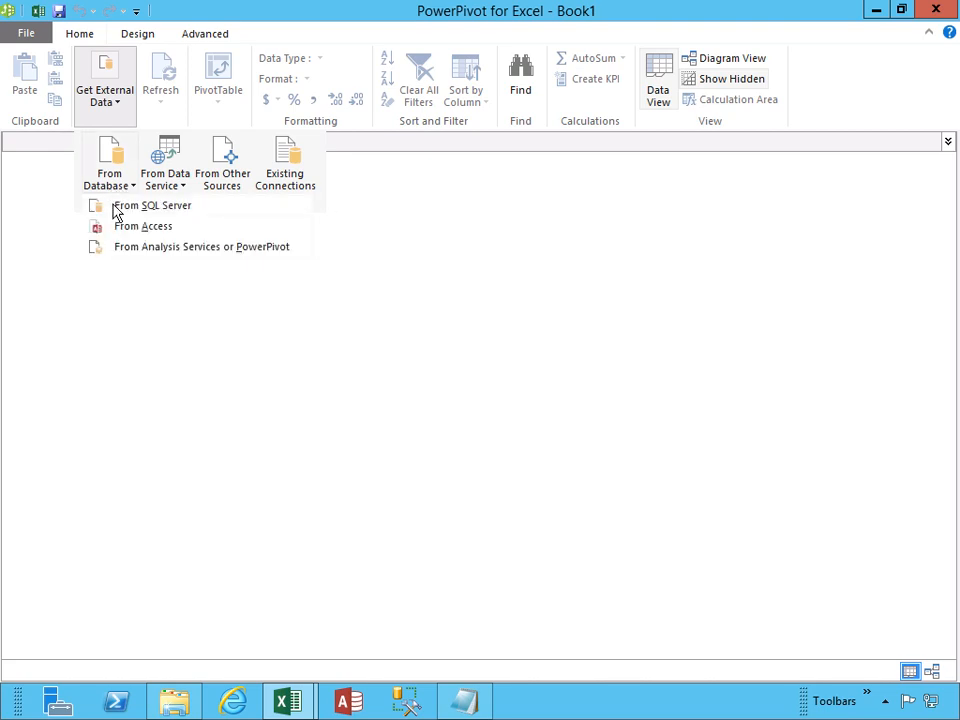
click(115, 208)
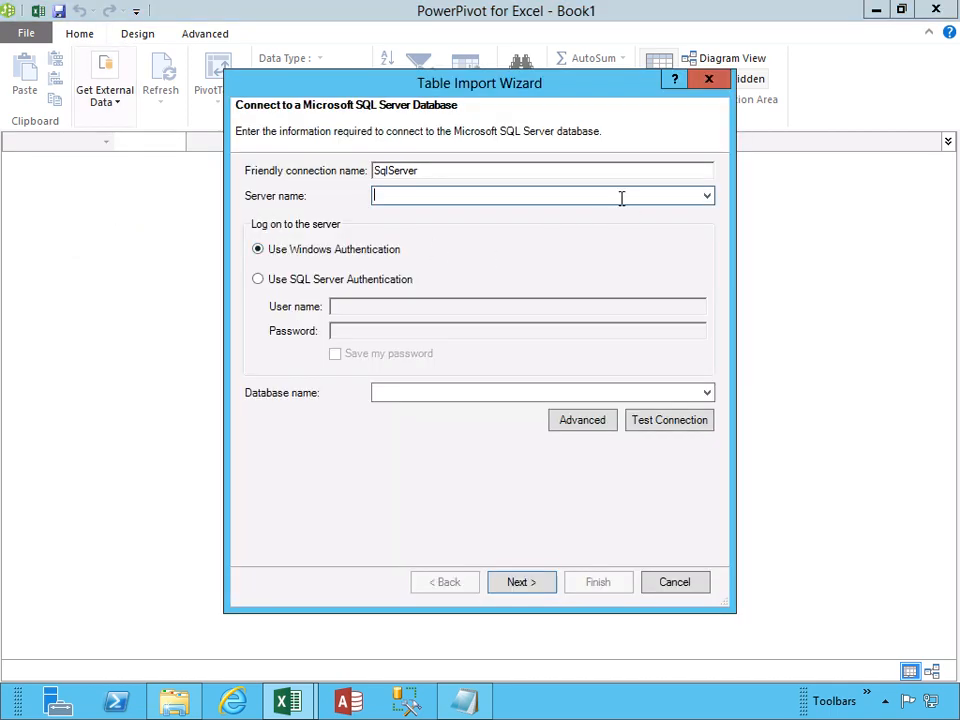
text(.)
click(707, 395)
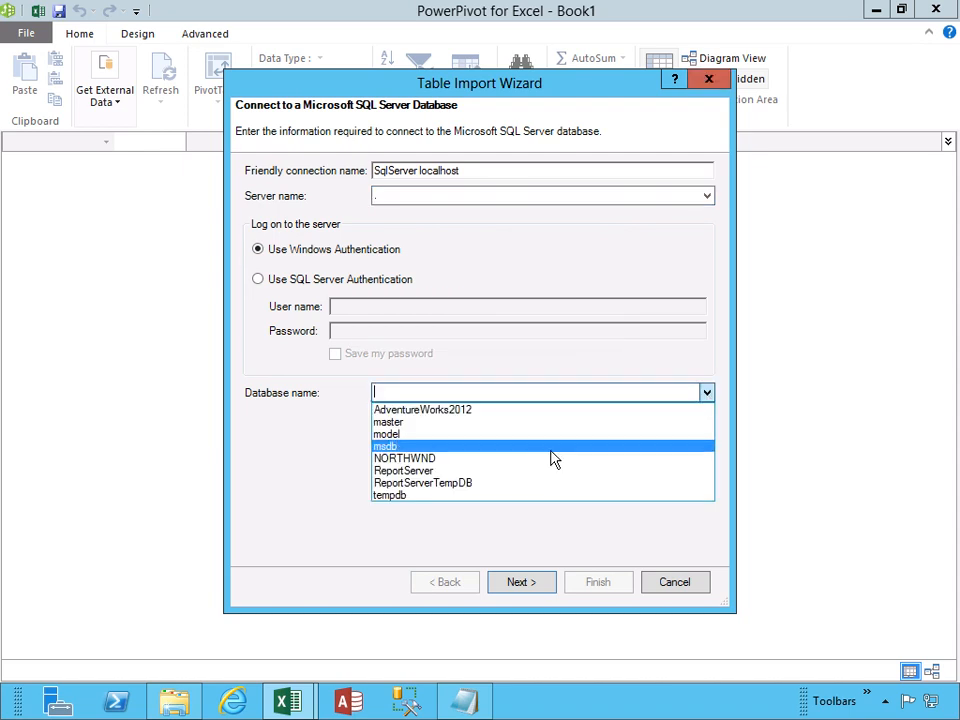
click(417, 462)
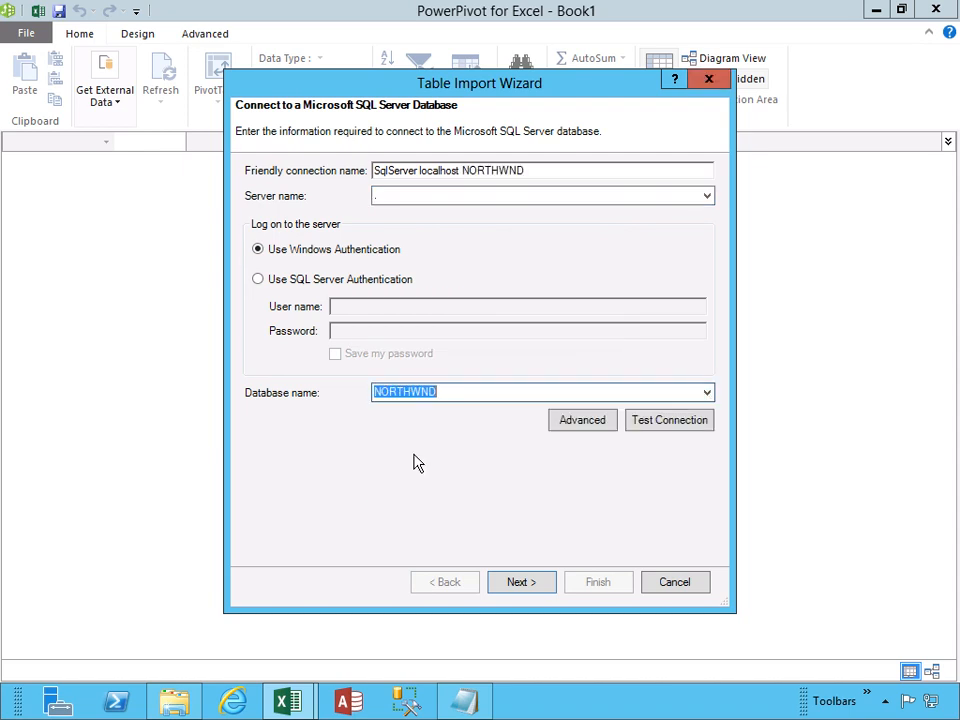
Test the NORTHWND connection and choose to write a query that specifies the data to import.
click(653, 426)
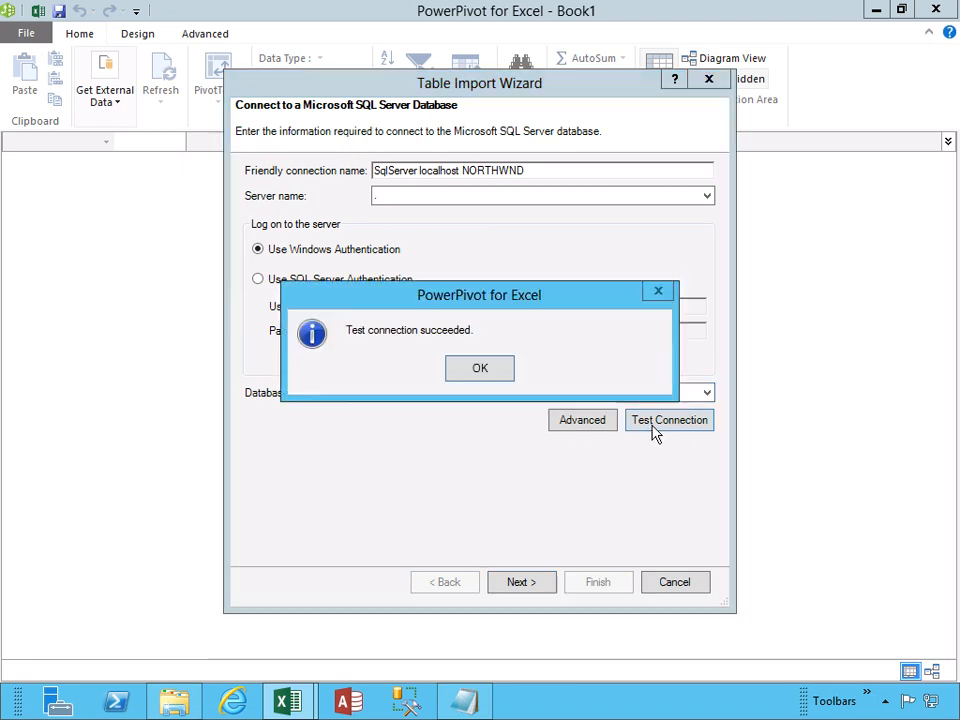
click(480, 370)
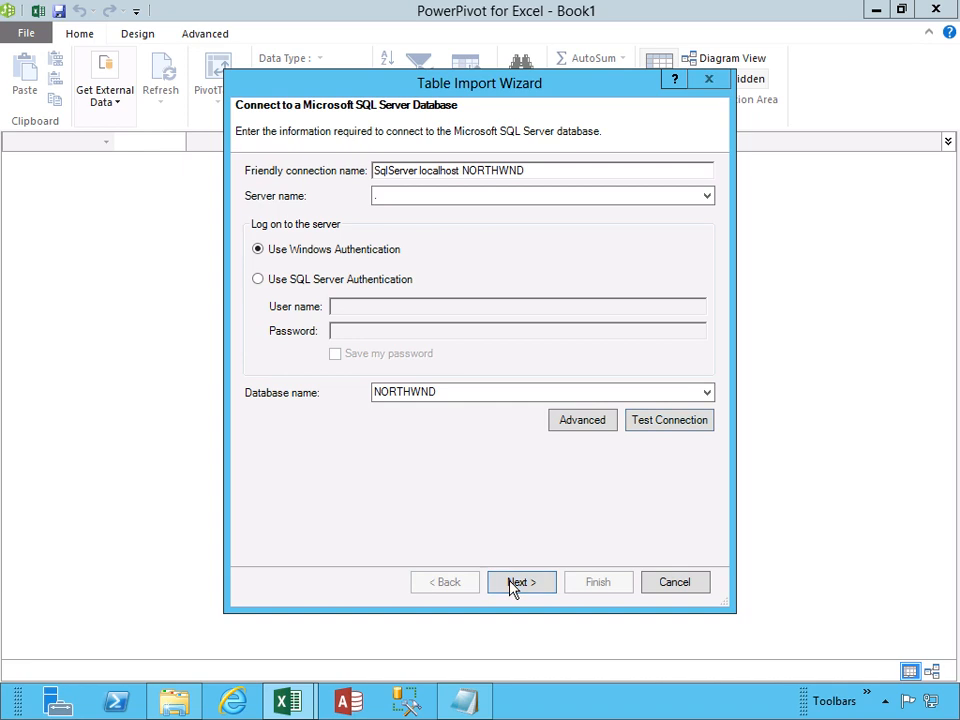
click(515, 583)
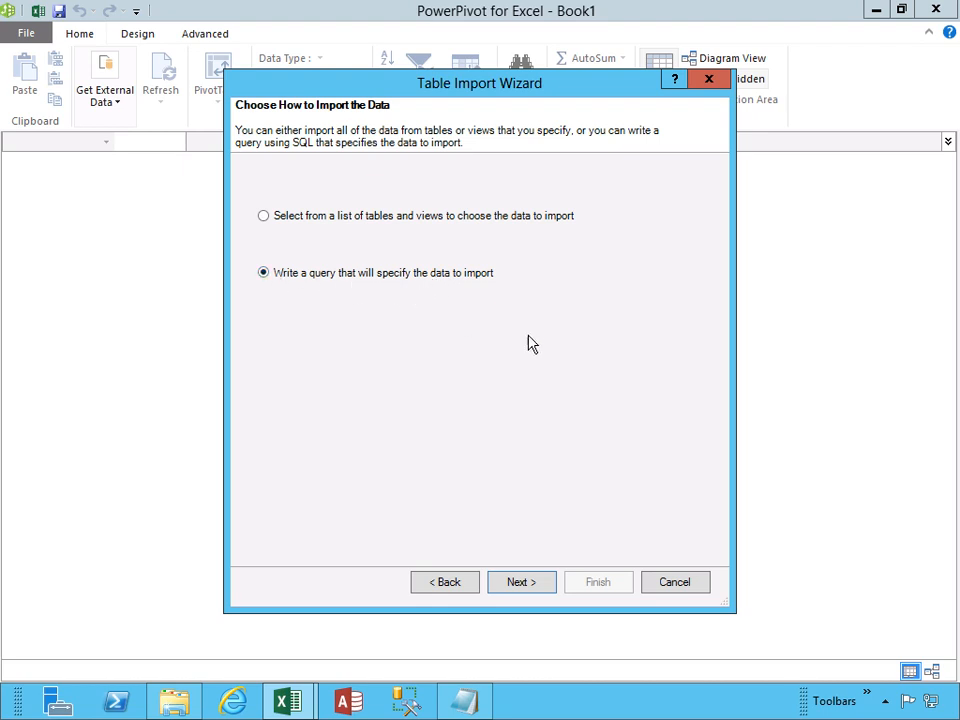
click(519, 584)
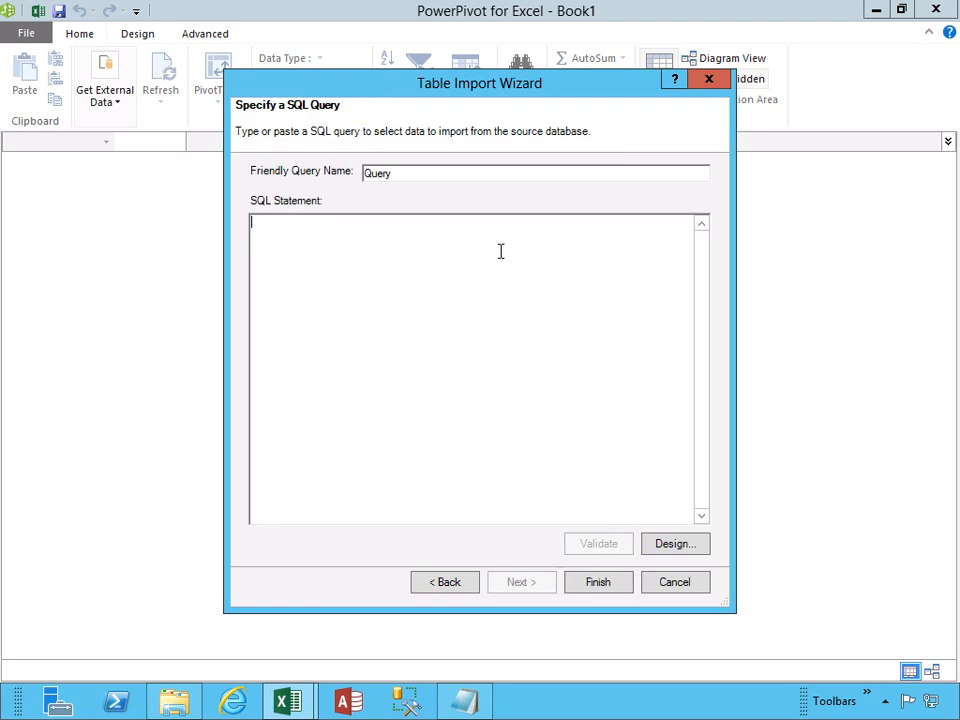
Name the query MyQuery and enter SELECT ProductID, p.CategoryID, ProductName, c.CategoryName FROM Products p, Categories c WHERE p.CategoryID = c.CategoryID.
drag(404, 174, 360, 174)
text(MY)
key(BackSpace)
key(BackSpace)
text(yQuery)
text(SELECT ProductID, p.CategoryID, ProductName, c.CategoryName FROM Products p, Categories c WHERE p.CategoryID = c.CategoryID)
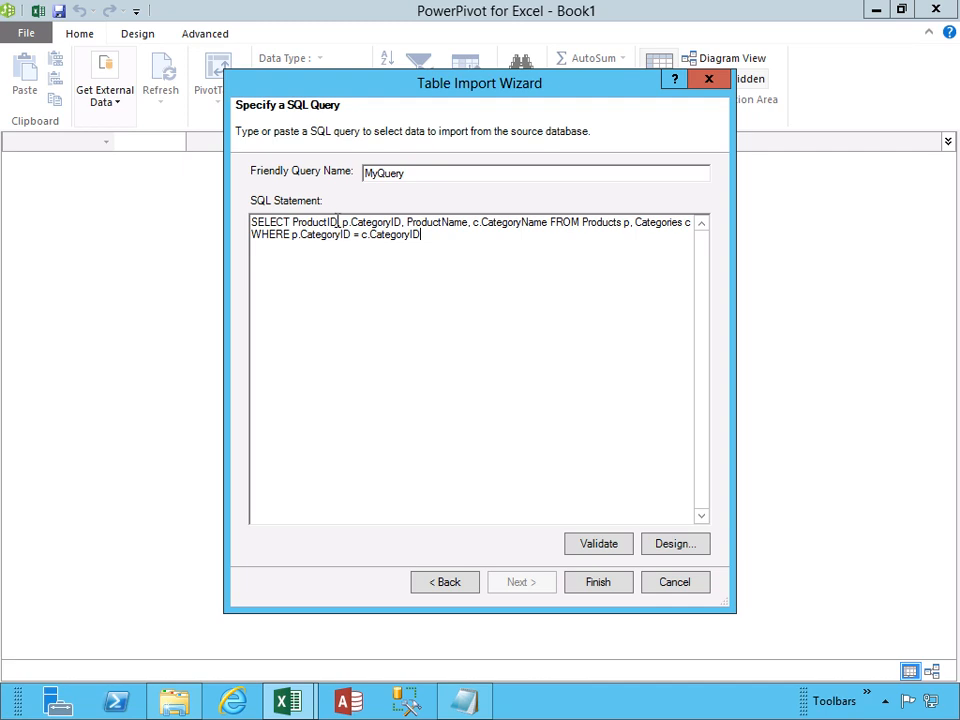
Validate the SQL statement, run the import of MyQuery and close the import wizard.
drag(337, 222, 293, 222)
click(590, 546)
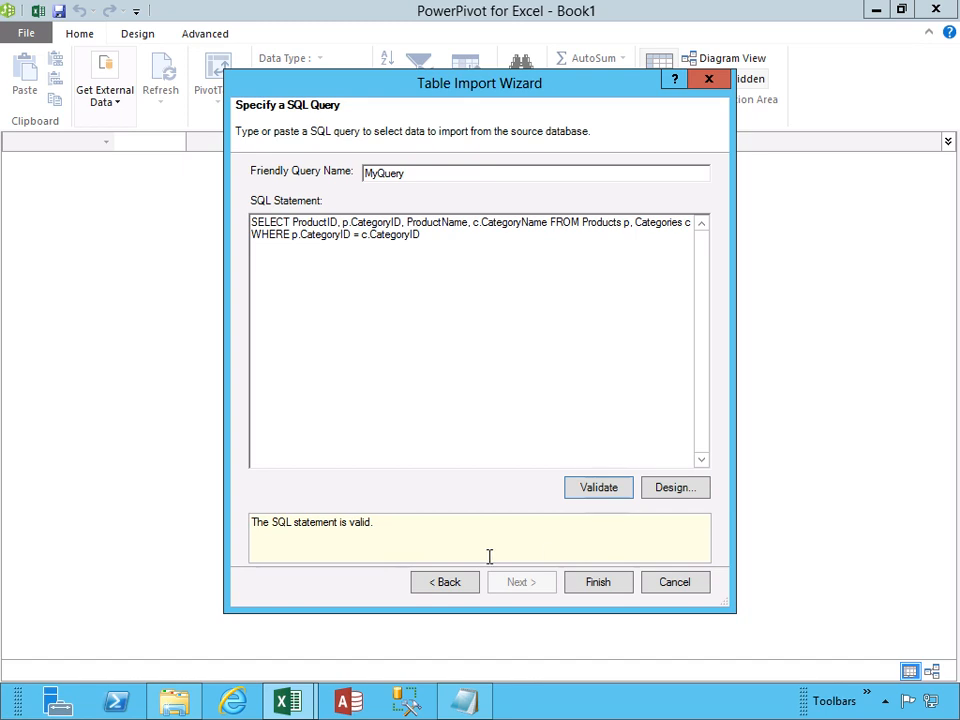
click(597, 583)
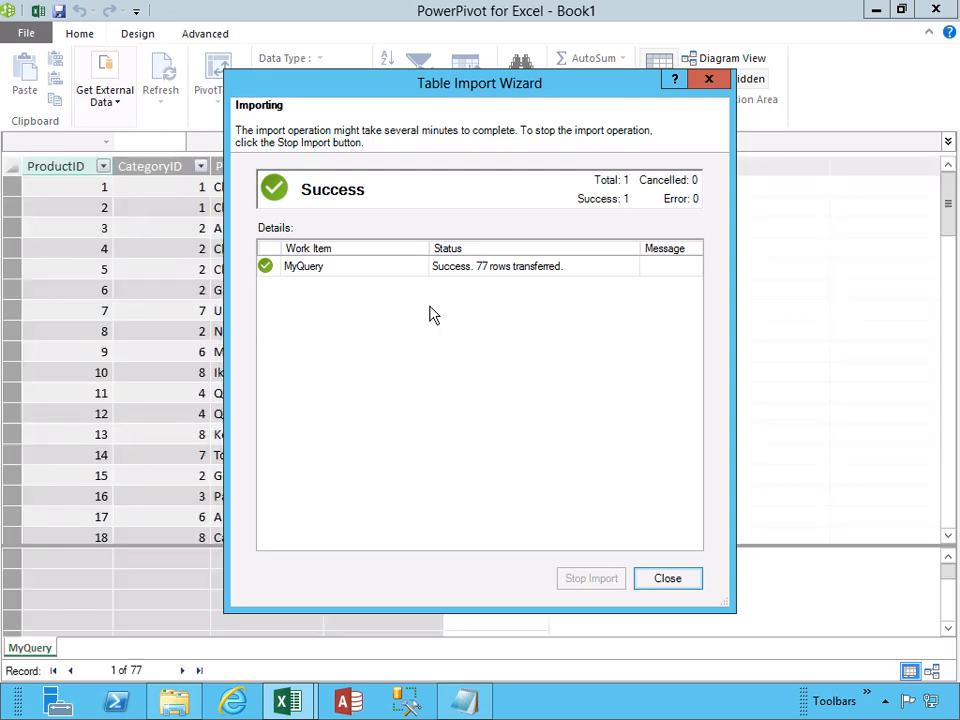
key(Return)
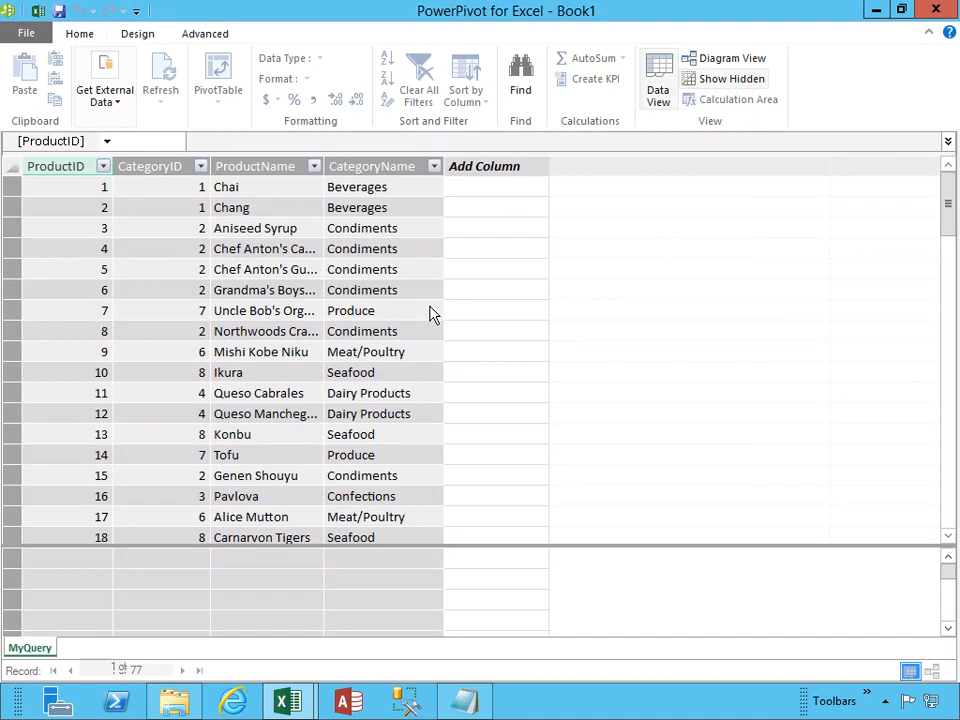
Rename the imported MyQuery table as MyCategoriesAndProducts.
click(372, 190)
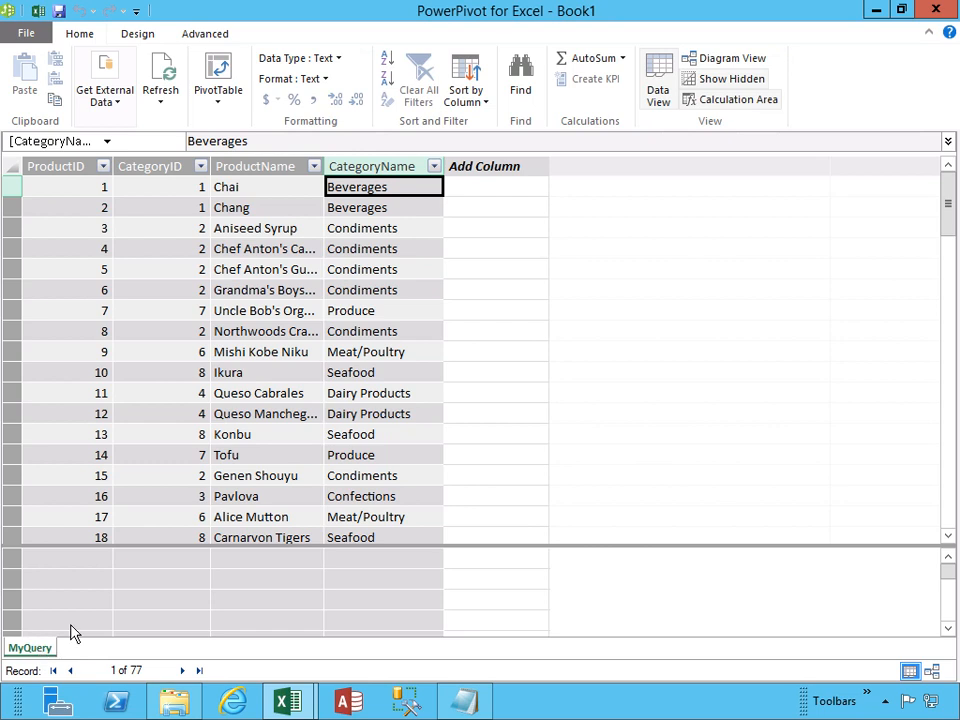
click(253, 208)
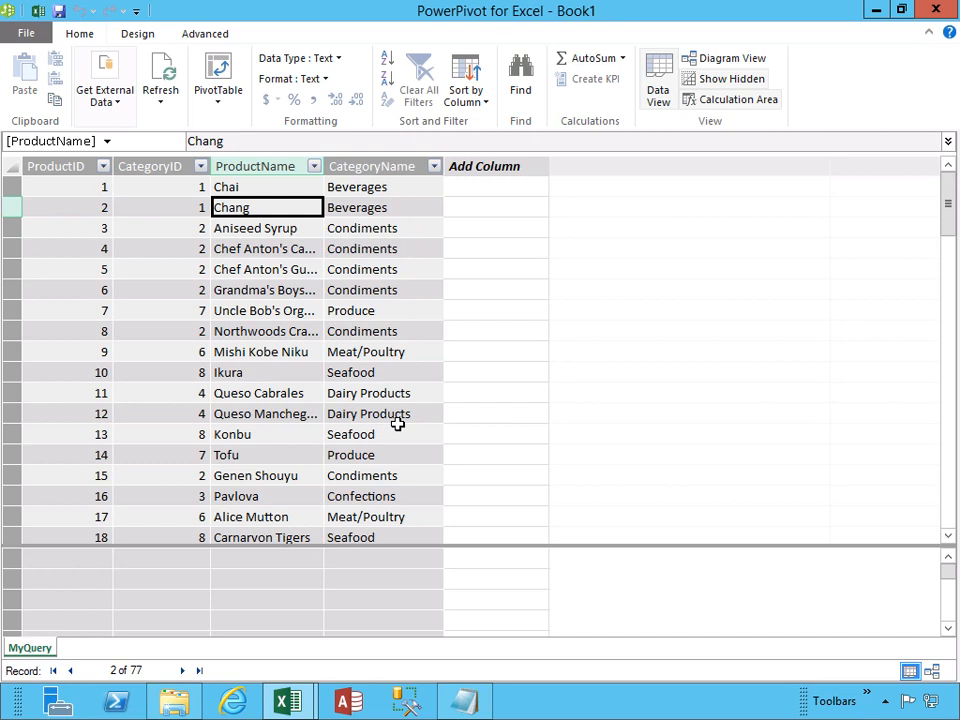
double_click(35, 650)
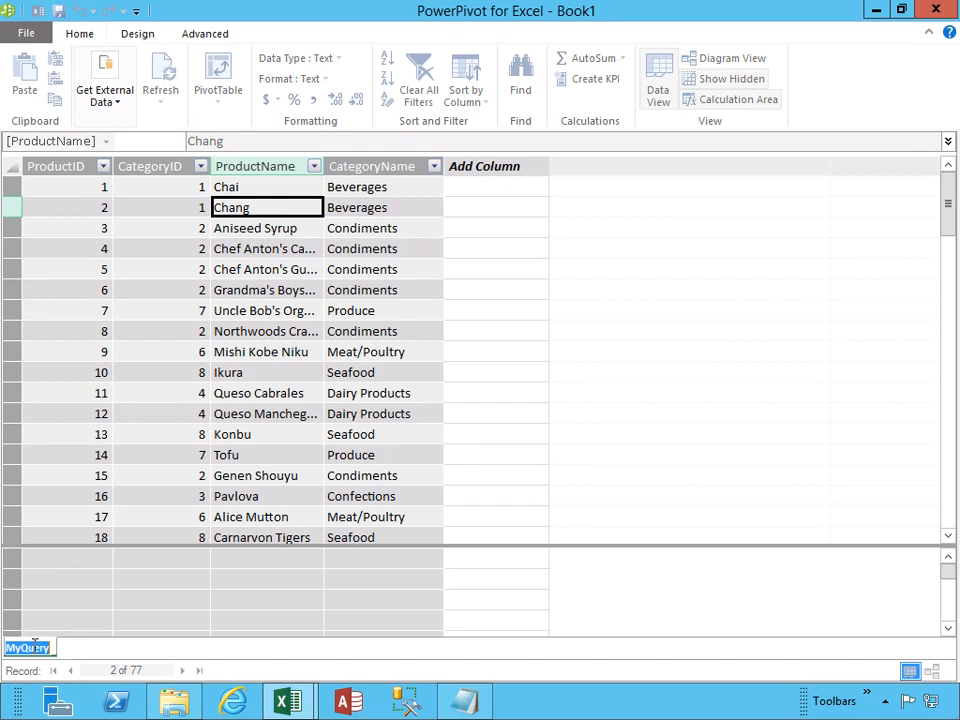
text(MyCategories)
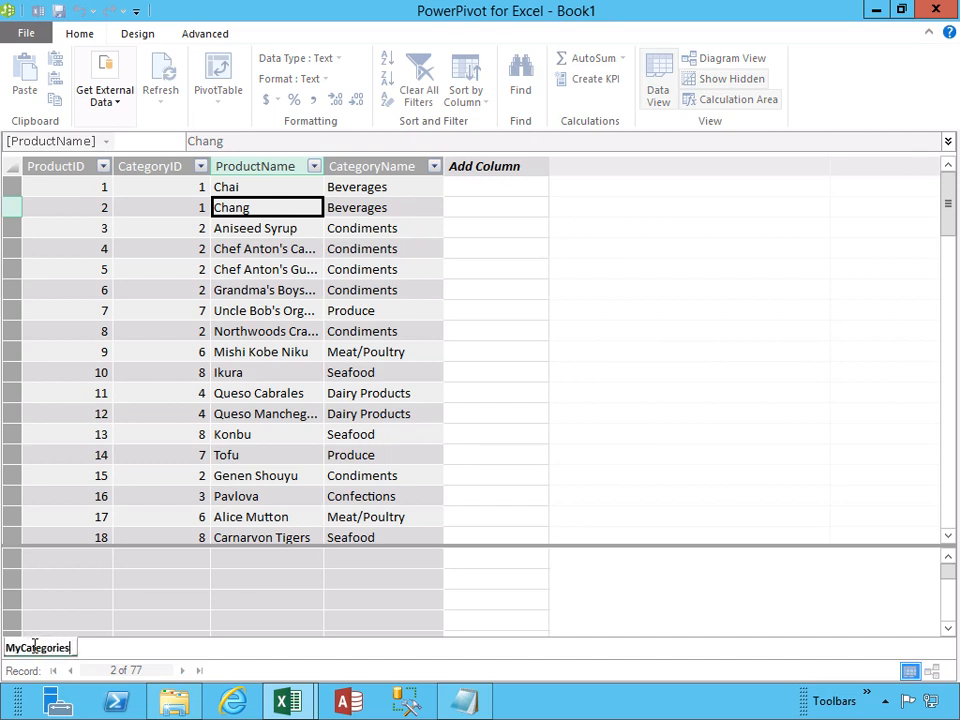
text(AndProducts)
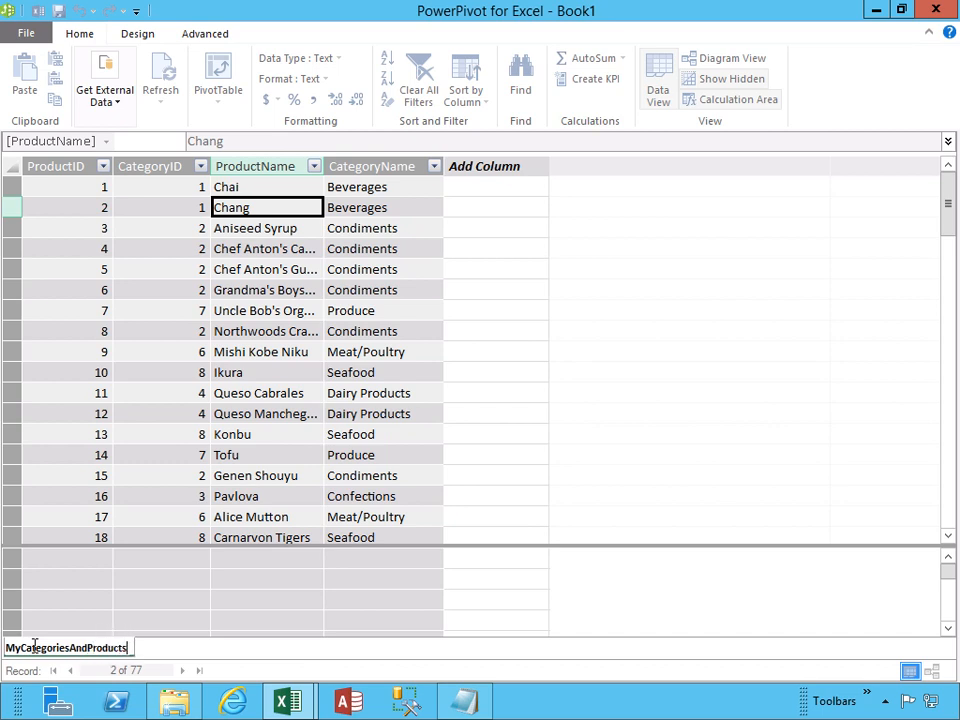
key(Return)
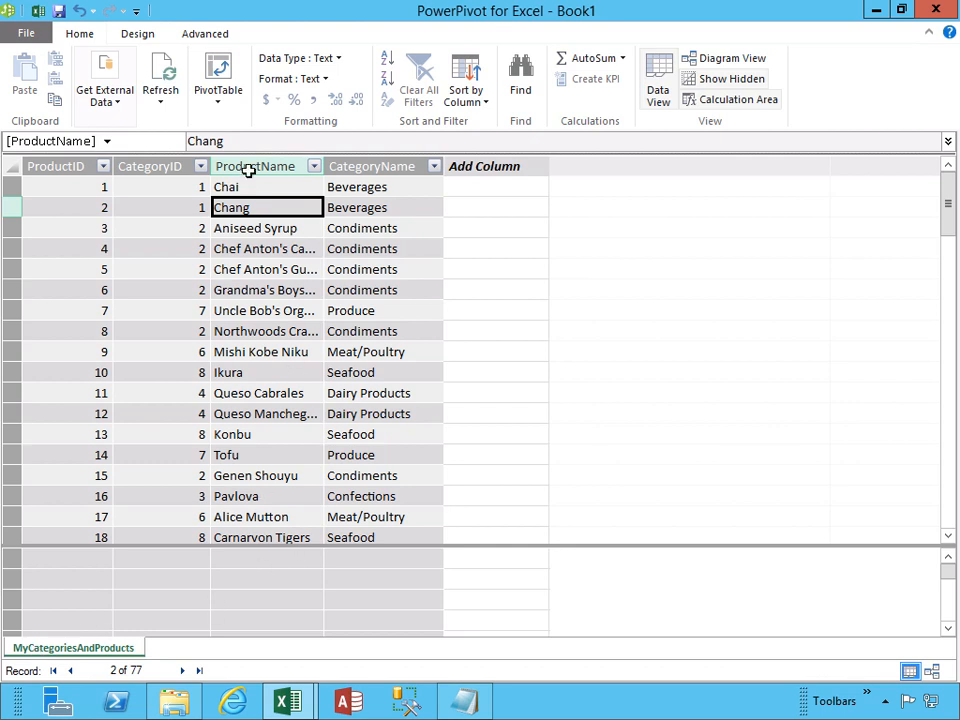
Switch to the Excel workbook and create a PivotTable on a new worksheet from the external connection SqlServer localhost NORTHWND.
click(38, 12)
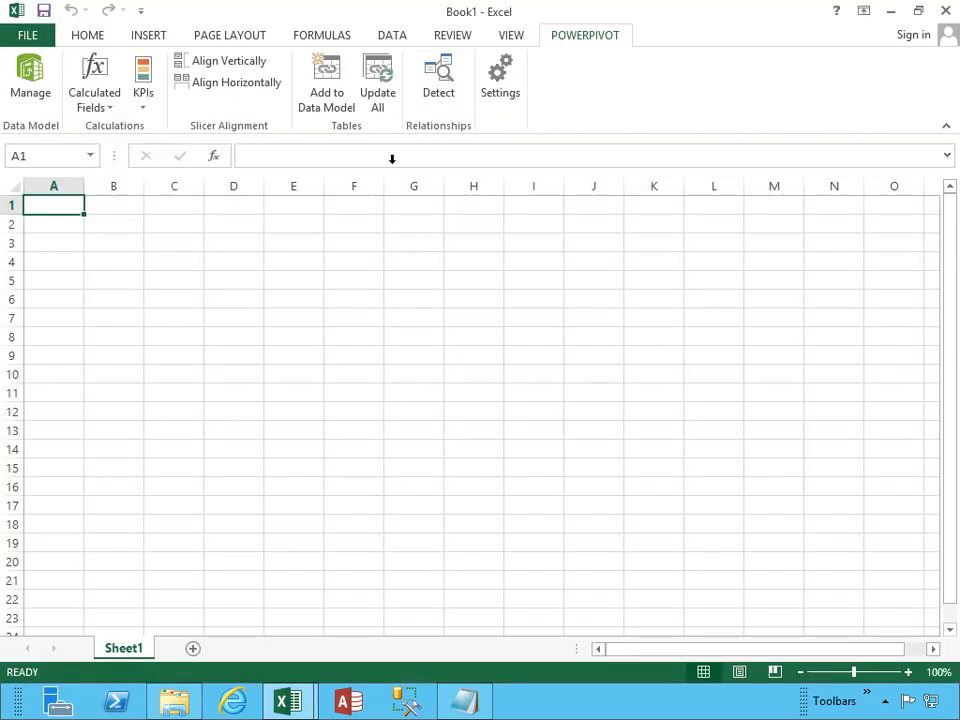
click(160, 40)
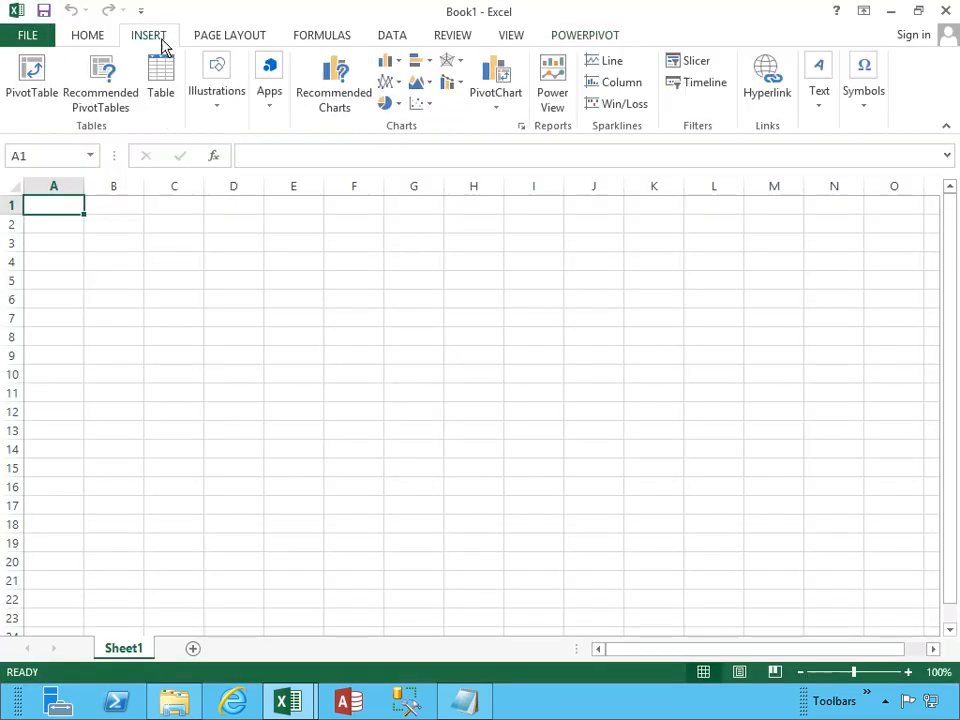
click(31, 92)
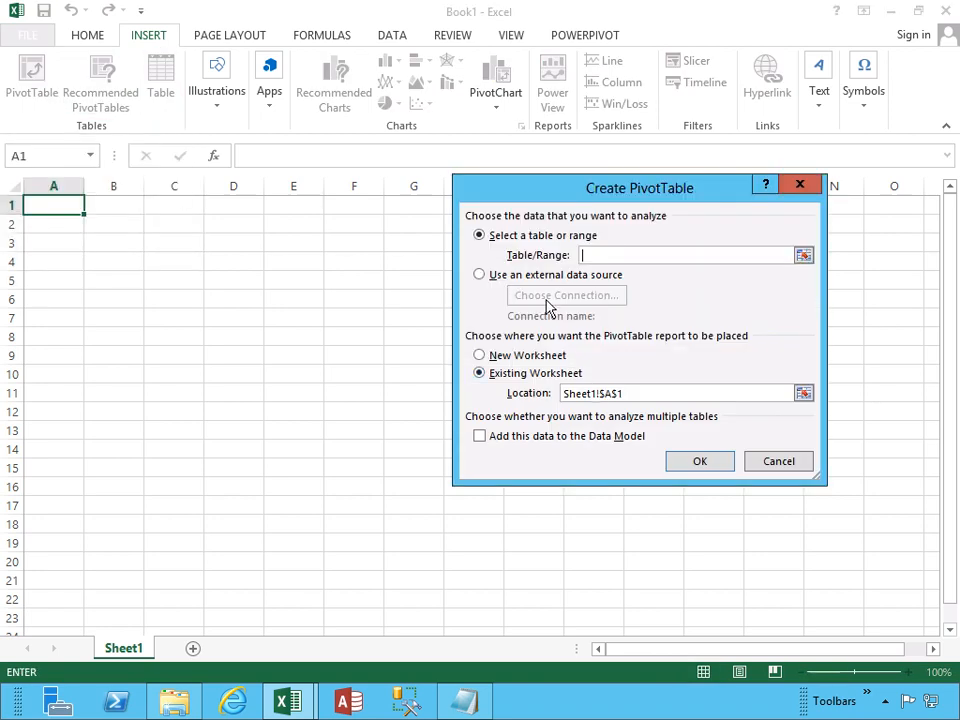
click(490, 276)
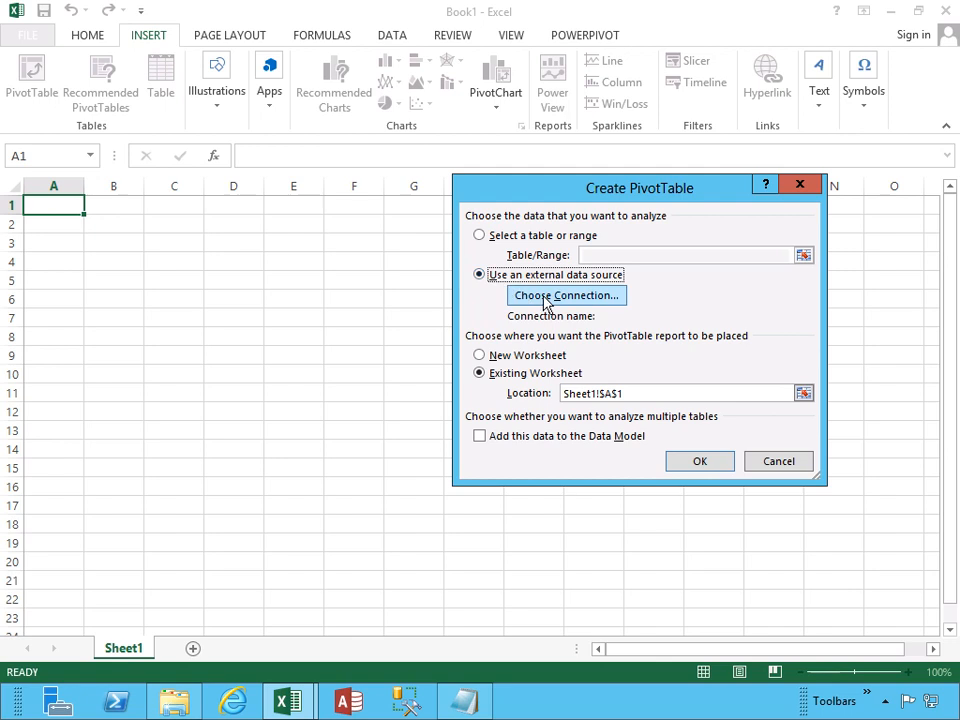
click(545, 300)
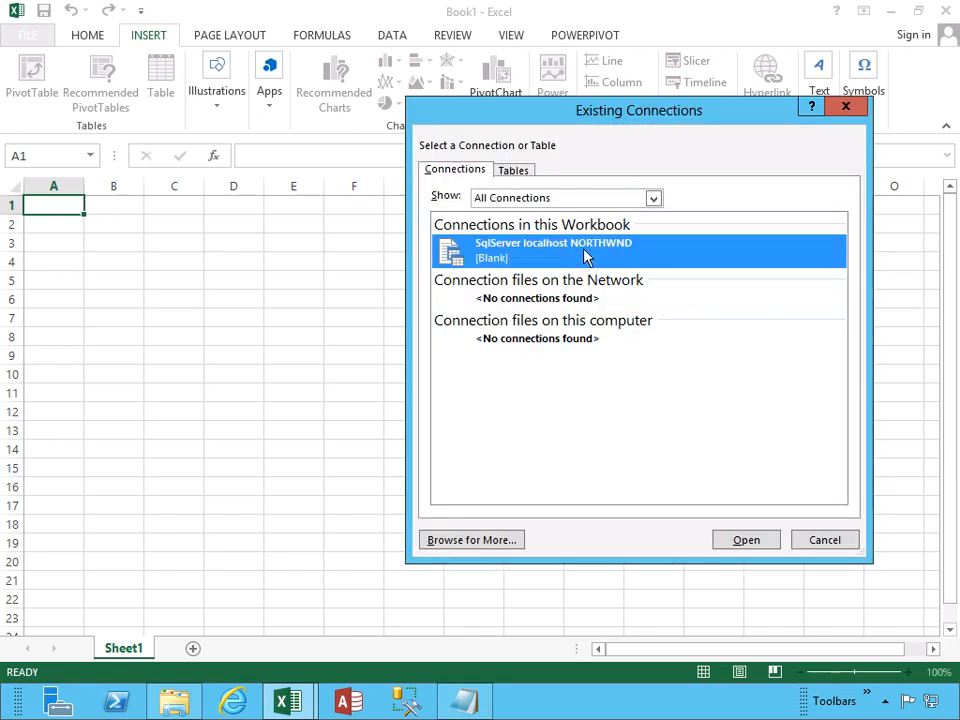
click(746, 542)
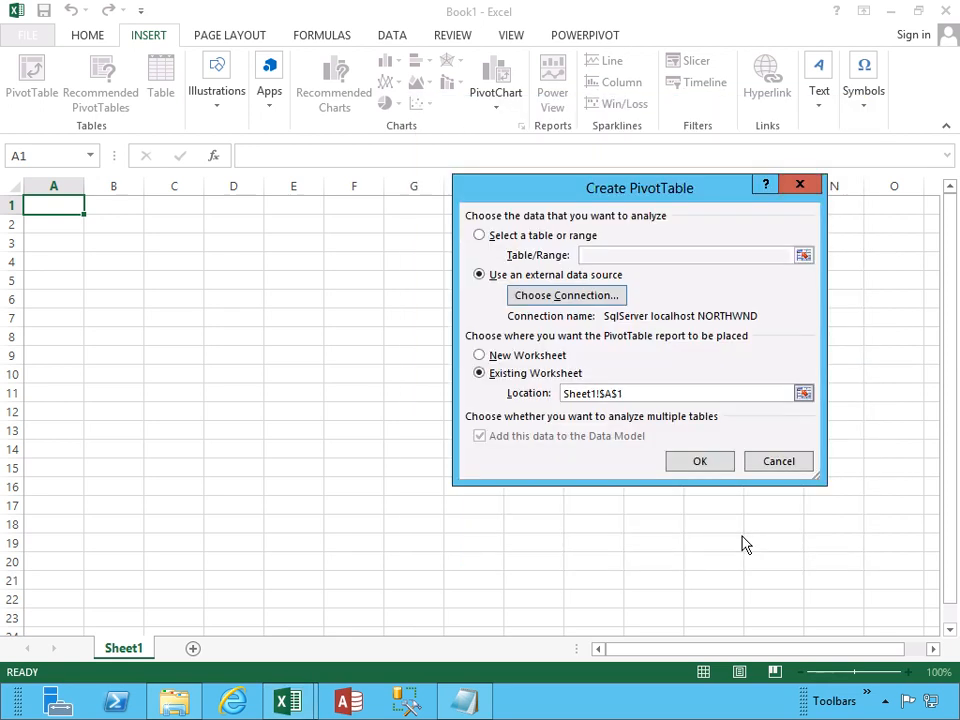
click(484, 357)
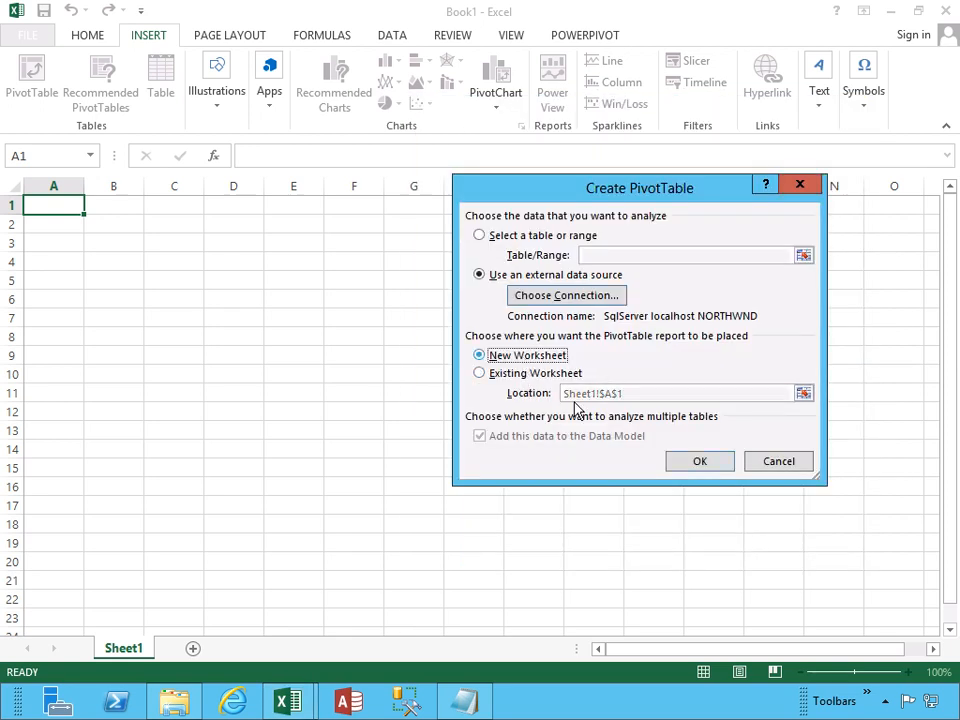
click(699, 463)
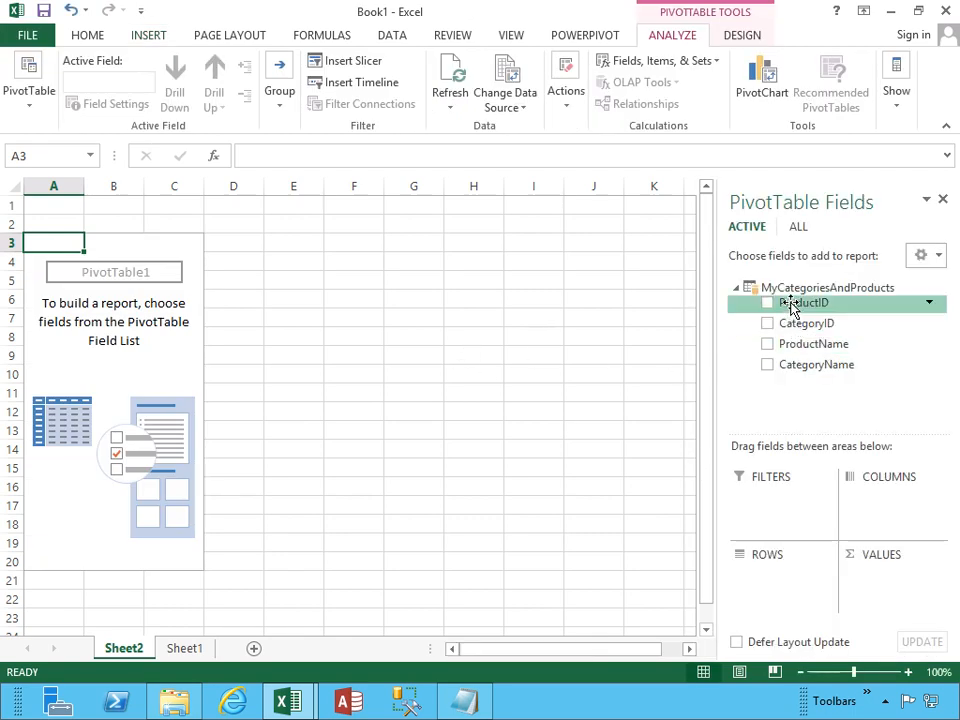
Add the ProductName and CategoryName fields to the PivotTable as rows, leaving CategoryID out, and look through the resulting list.
click(767, 344)
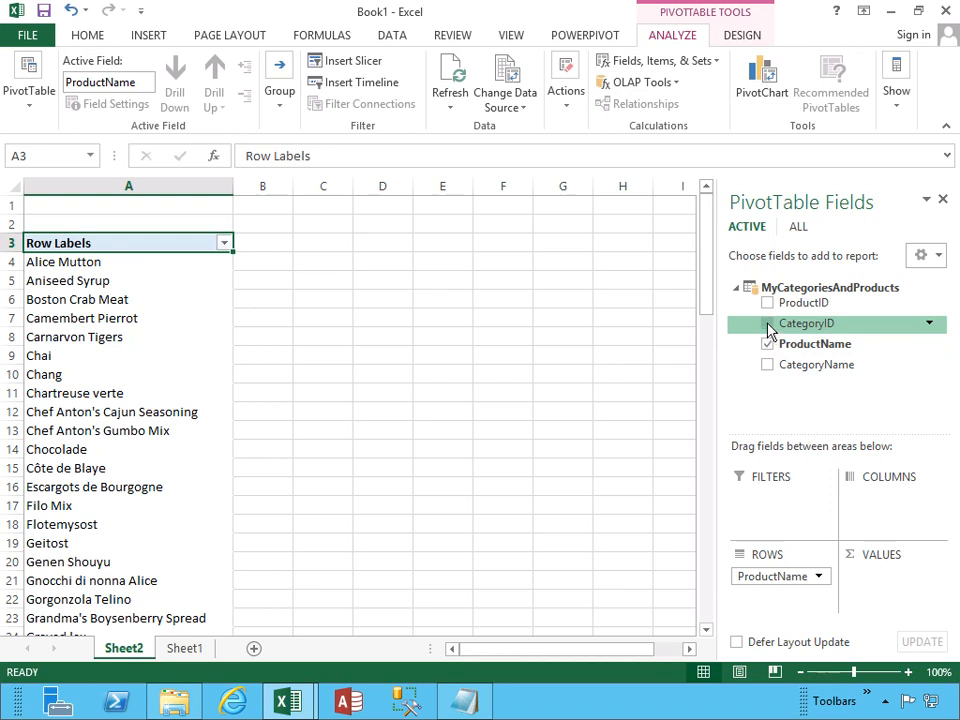
click(767, 324)
click(767, 323)
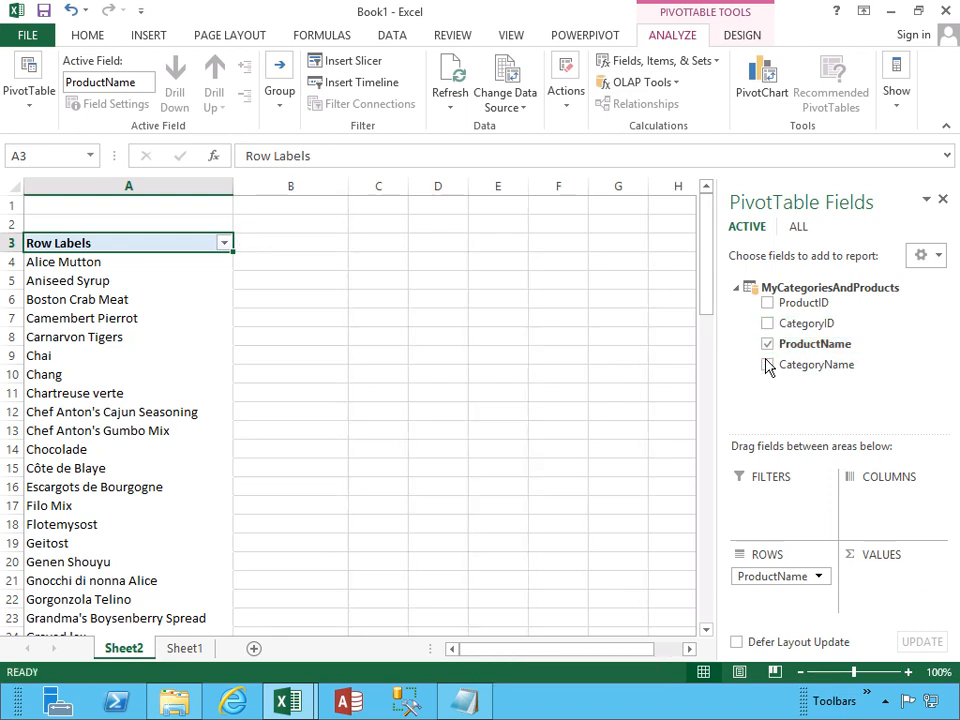
click(767, 365)
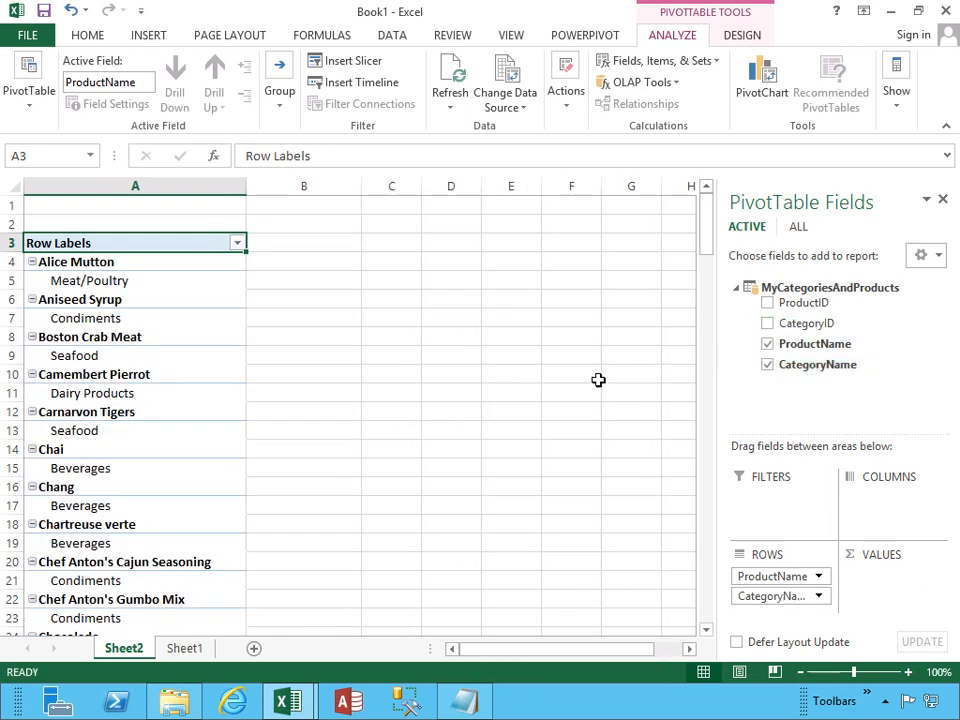
drag(705, 247, 691, 199)
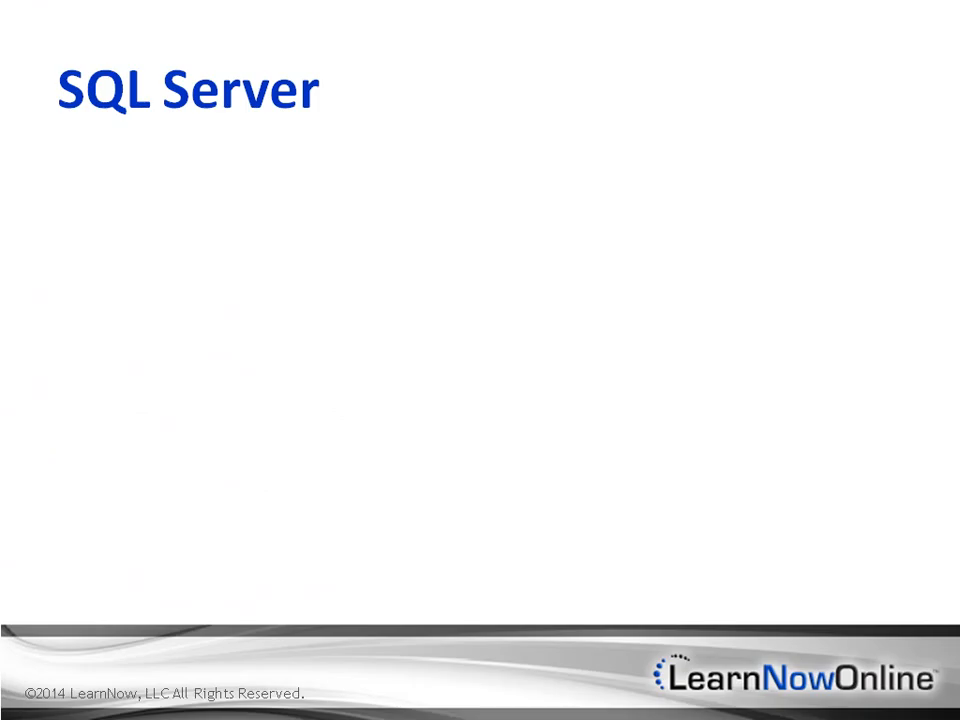
key(Right)
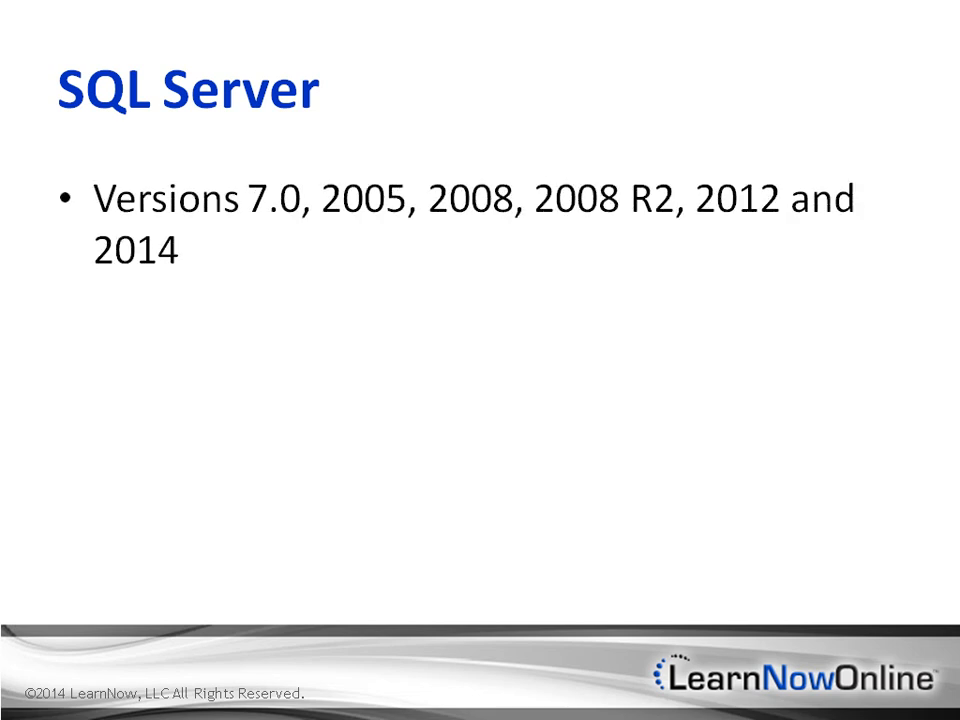
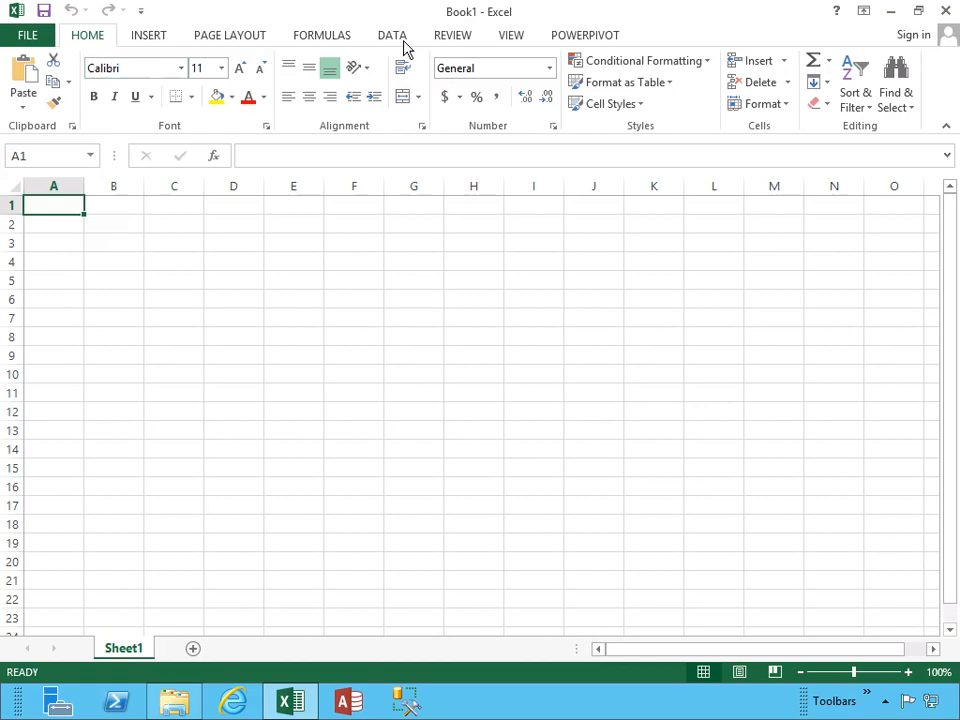
Open the PowerPivot data model window for the blank workbook Book1.
click(601, 41)
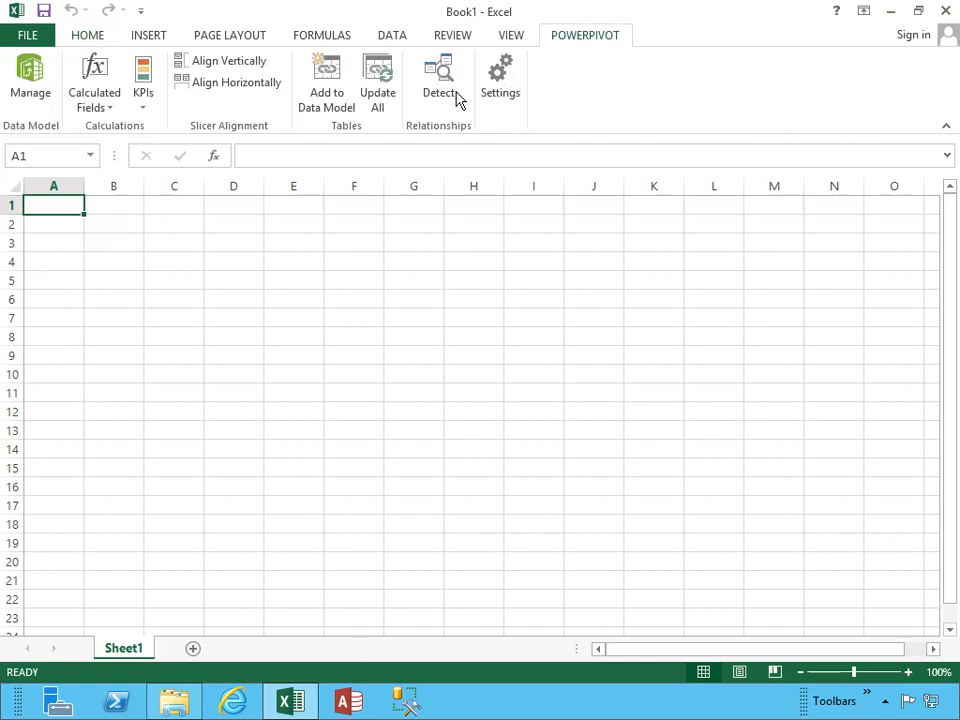
click(37, 100)
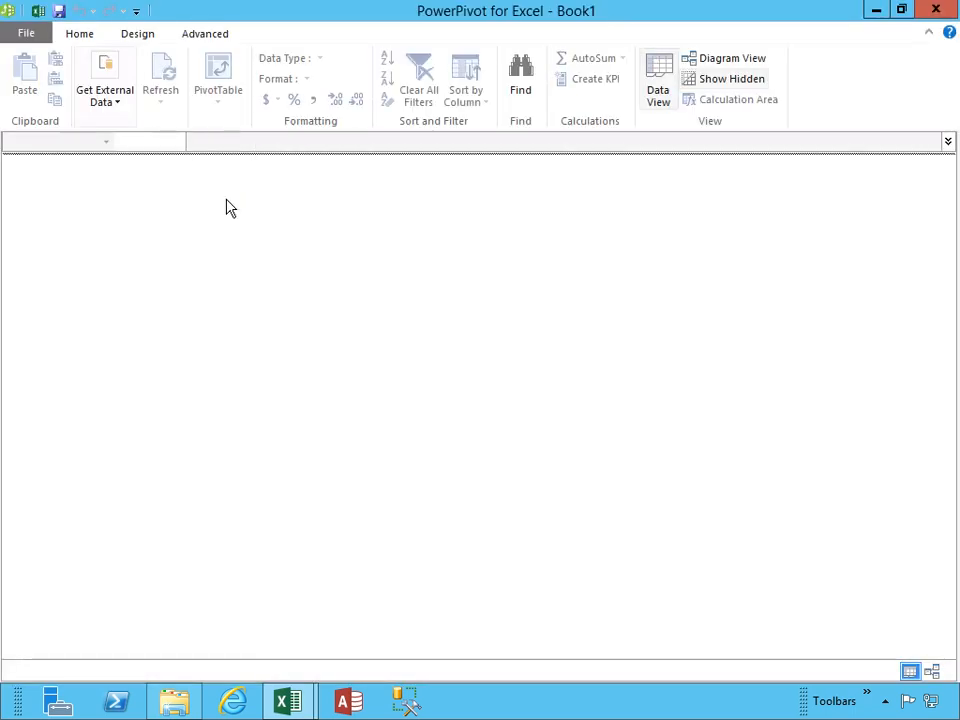
Set up a SQL Server import connection to server "." with Windows Authentication and database NORTHWND, and test the connection.
click(108, 100)
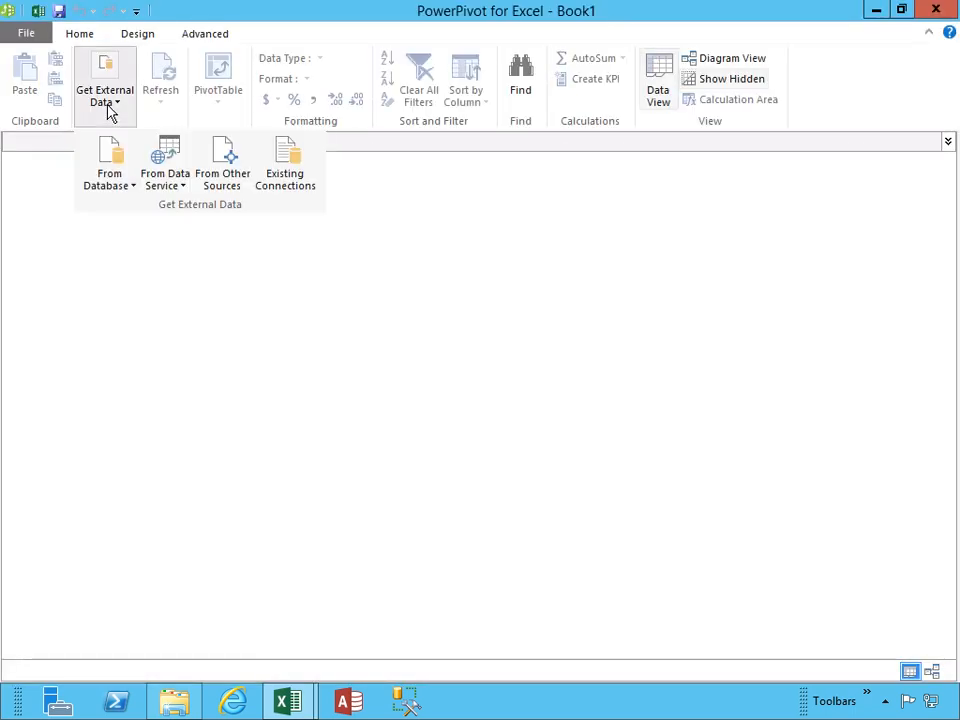
click(117, 192)
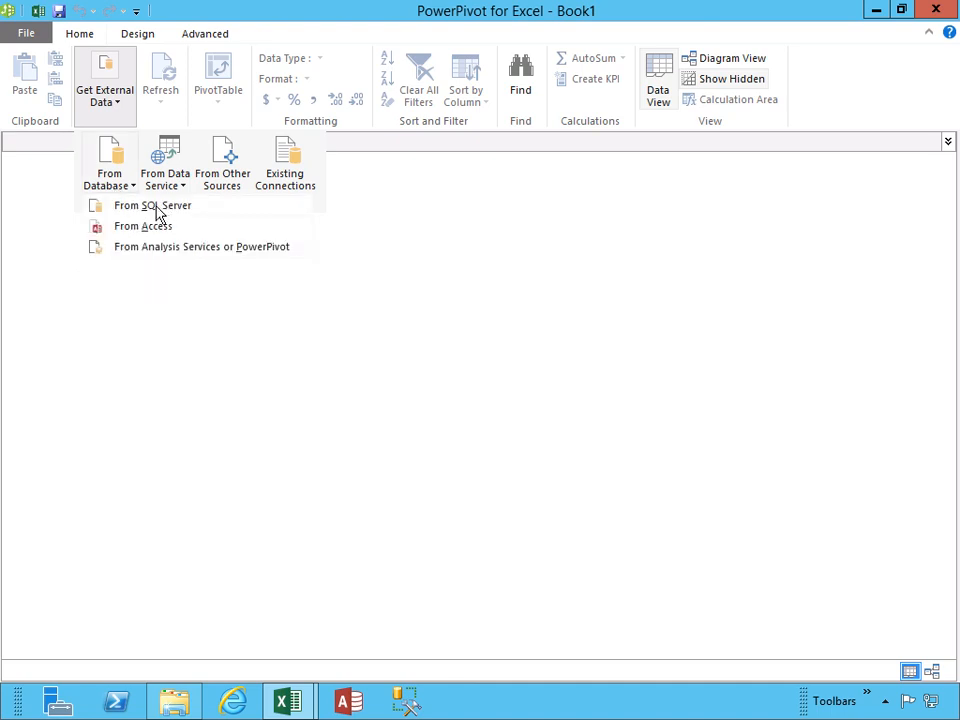
click(157, 207)
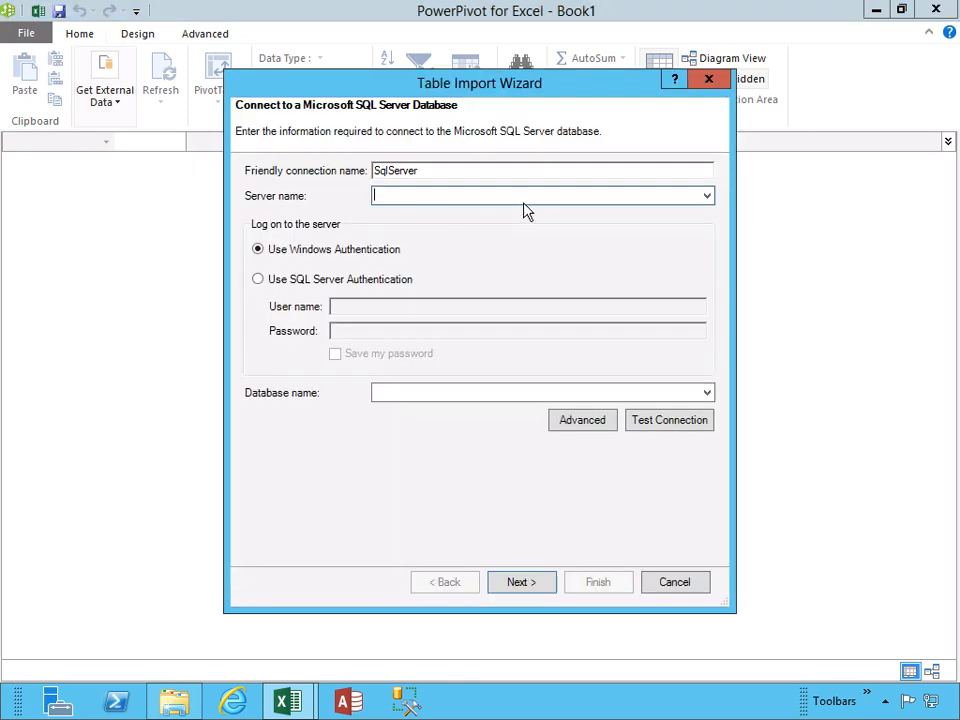
text(.)
click(707, 393)
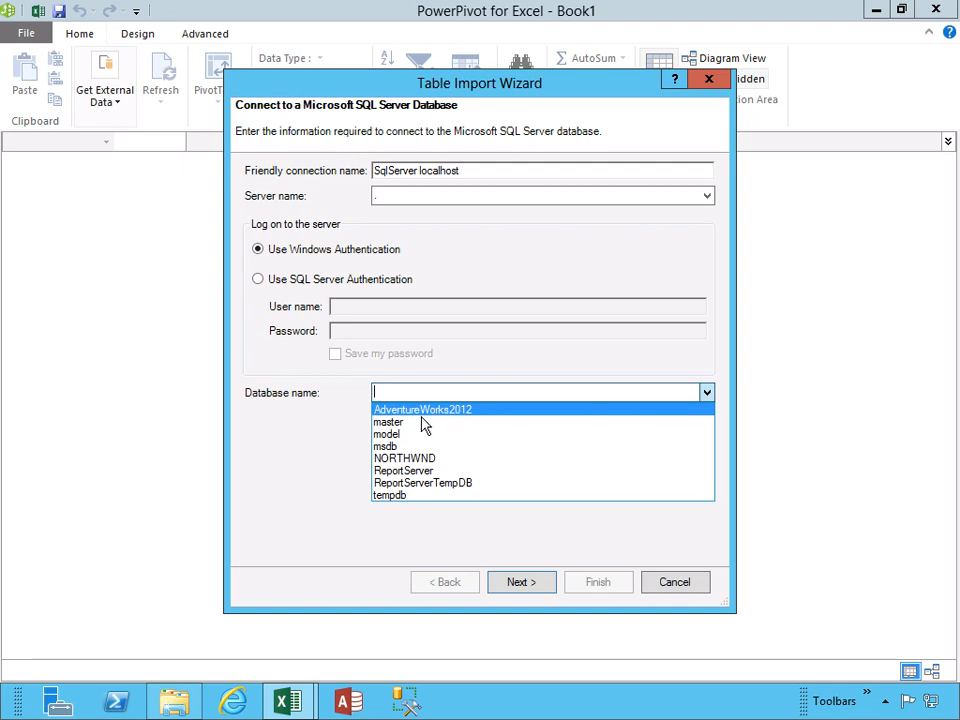
click(393, 460)
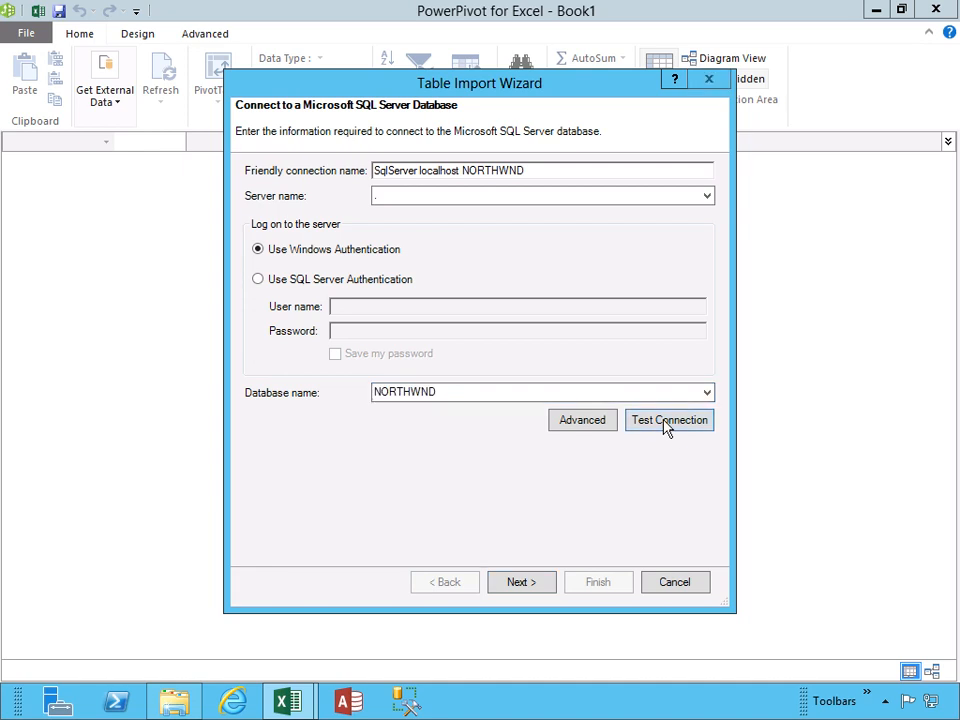
click(667, 421)
click(484, 371)
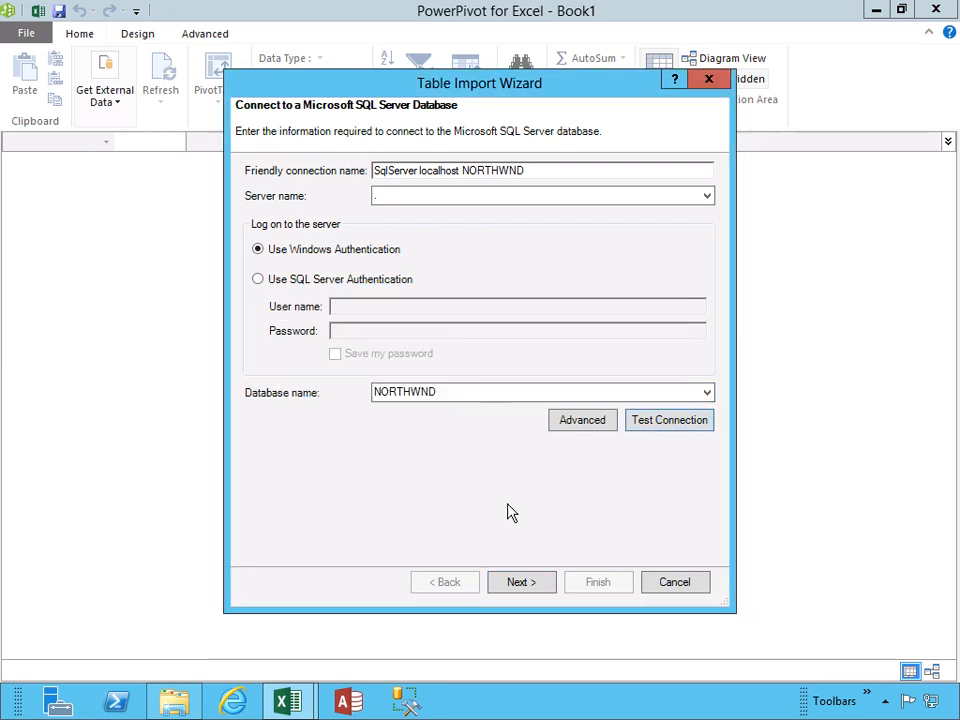
Choose to import from the list of tables and views, and select Order Details together with its related tables.
click(519, 582)
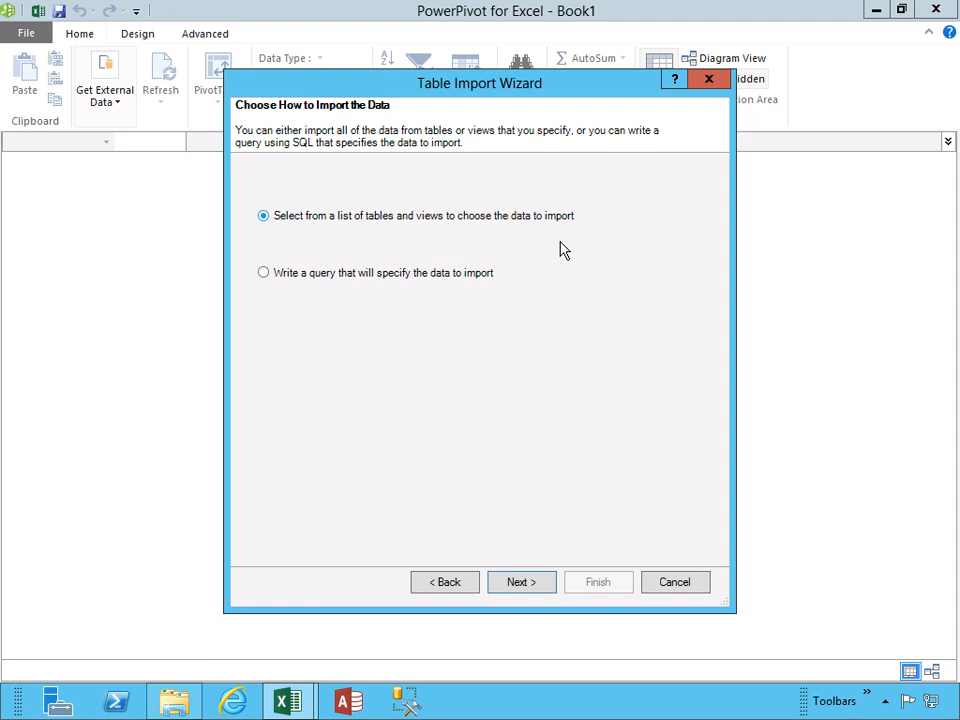
click(536, 583)
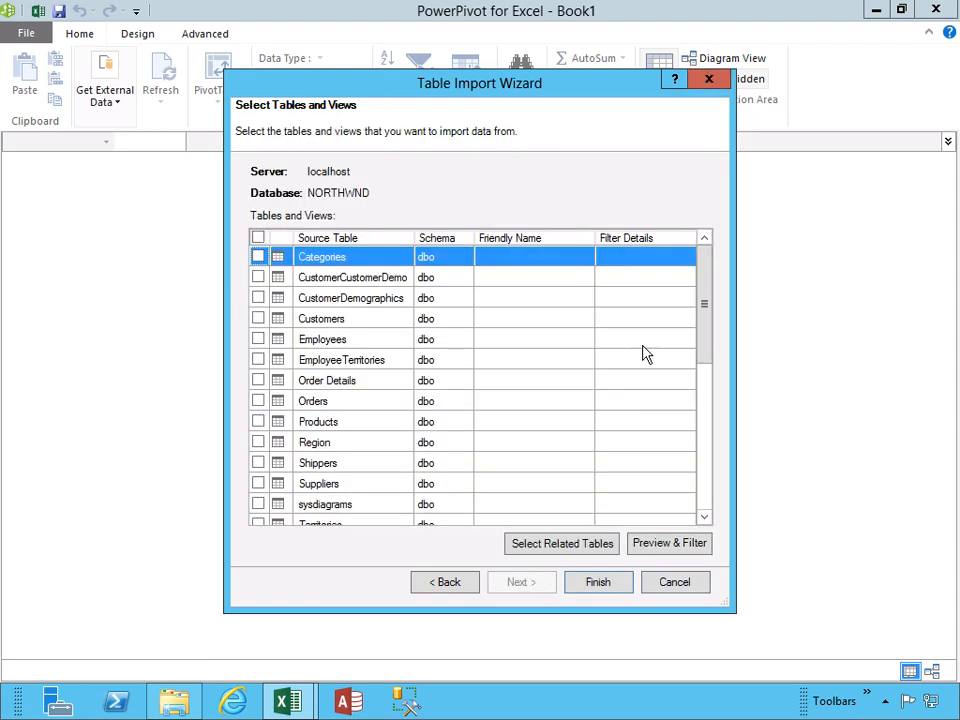
drag(414, 258, 448, 258)
mouse_move(699, 291)
mouse_down()
mouse_move(704, 455)
mouse_move(703, 274)
mouse_up()
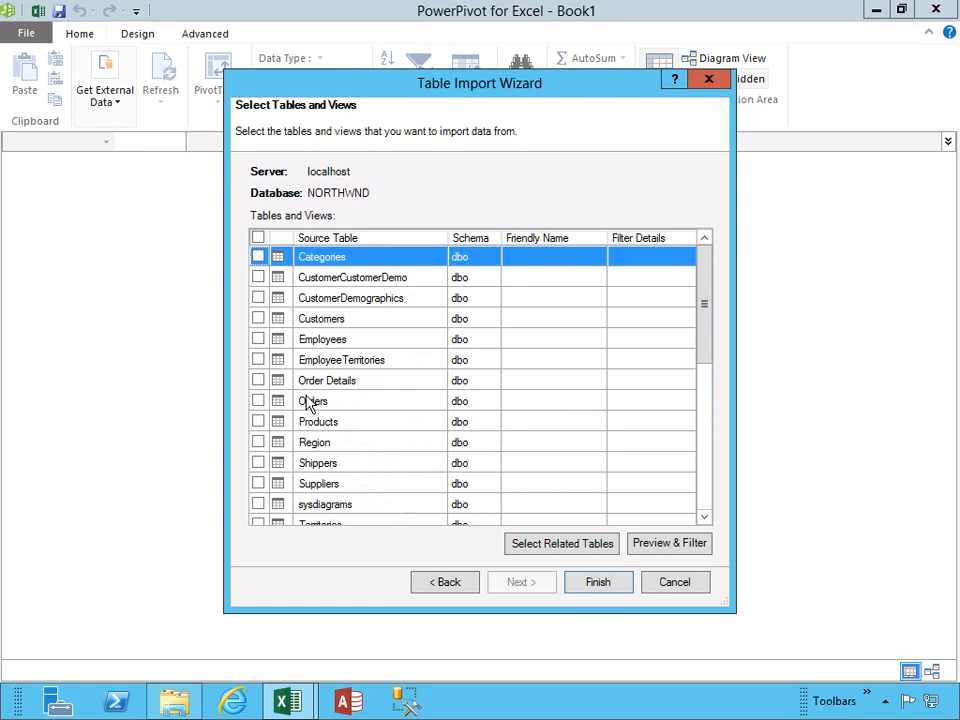
click(258, 381)
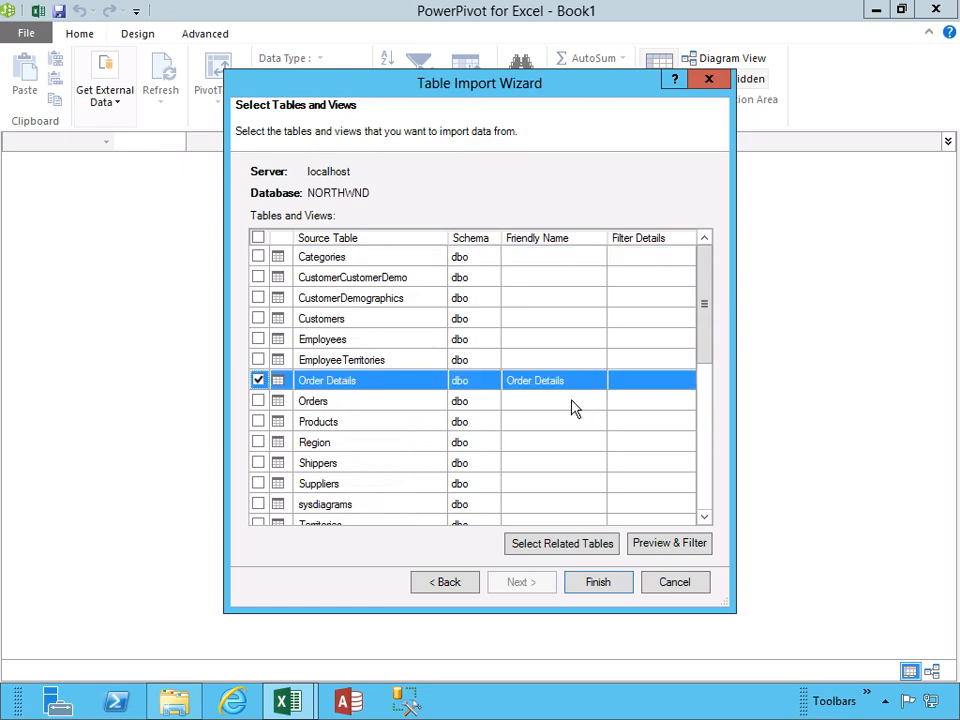
click(545, 548)
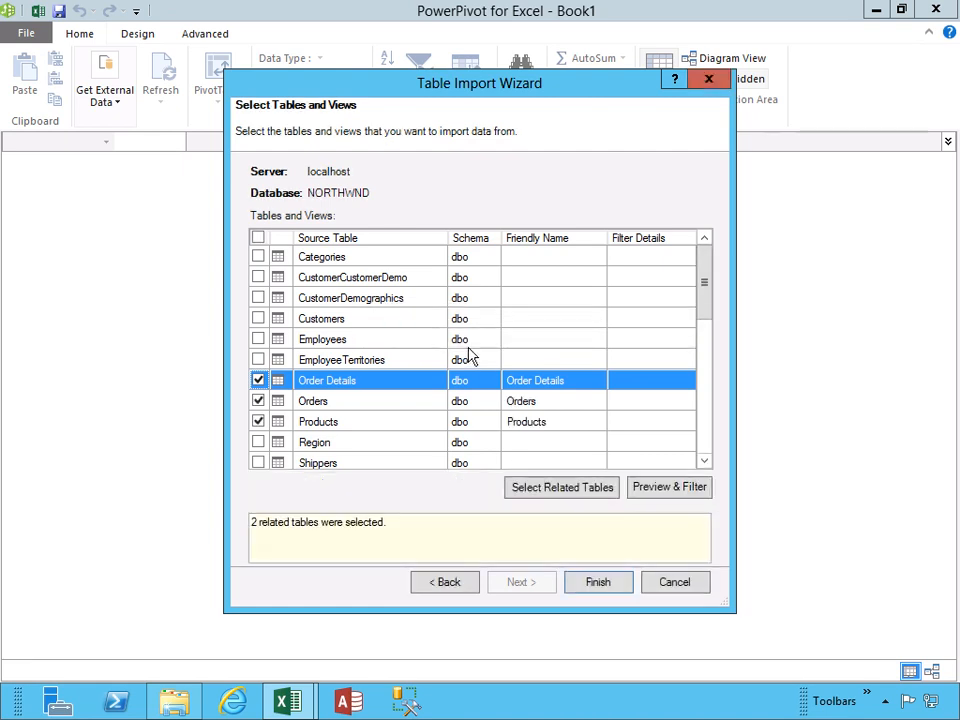
Import the selected Order Details, Orders and Products tables, and look through the imported Orders and Products data.
drag(704, 289, 699, 251)
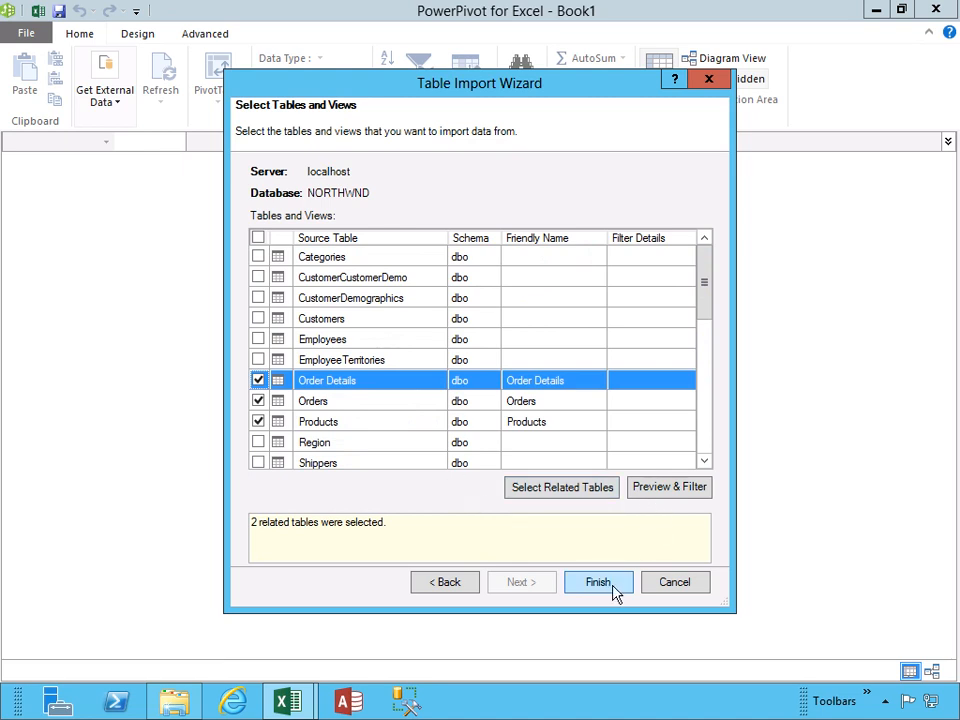
drag(372, 521, 255, 521)
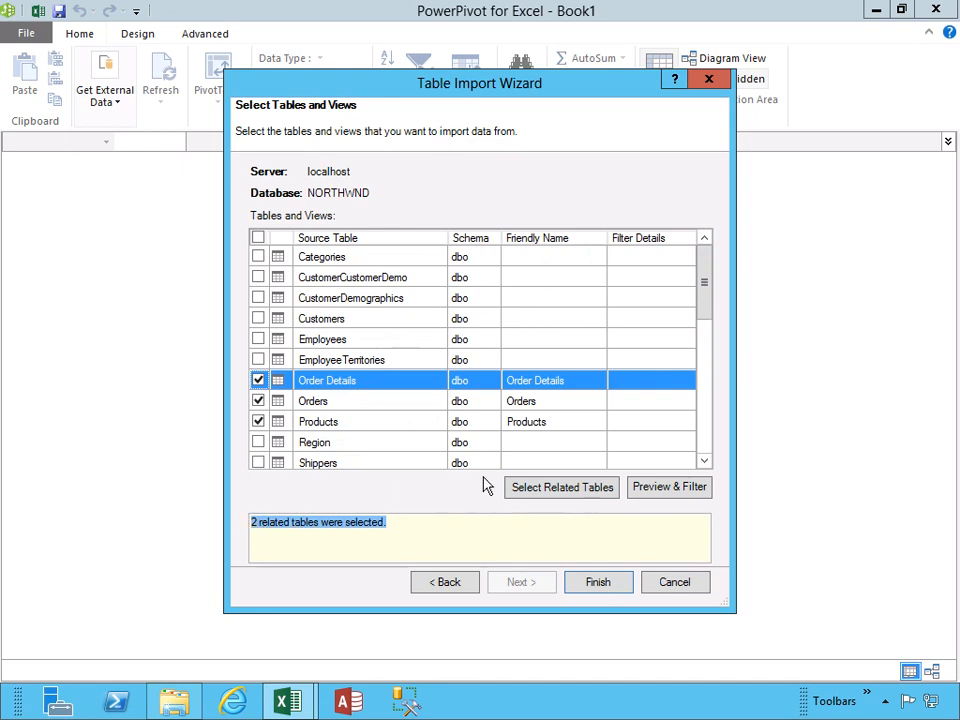
click(604, 586)
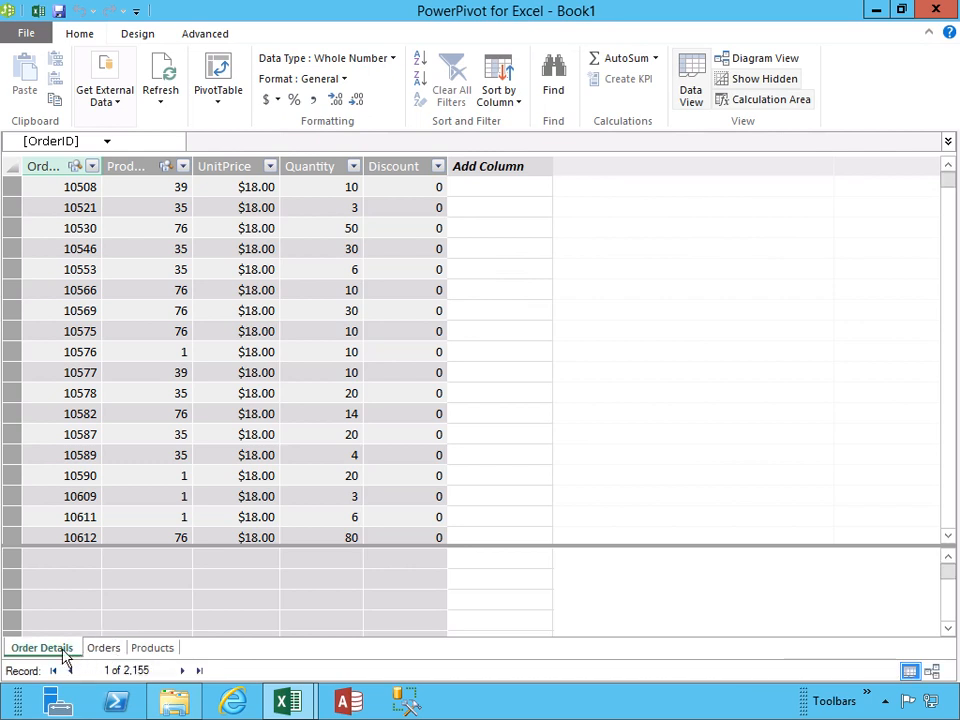
click(97, 651)
click(147, 650)
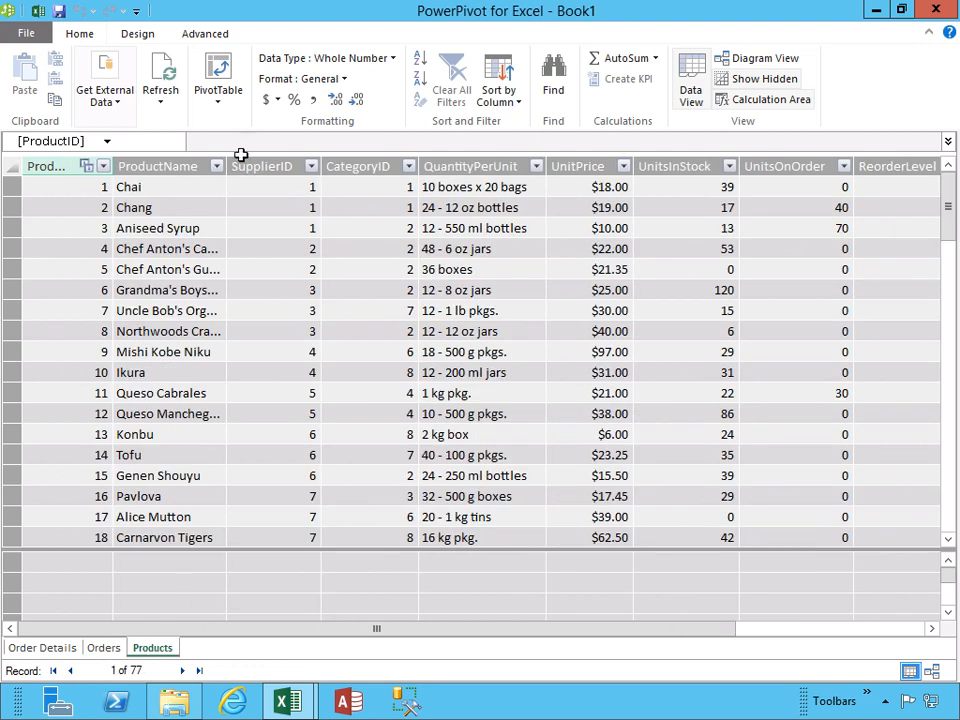
Switch to the Excel workbook and insert a PivotTable on a new worksheet using the workbook connection SqlServer localhost NORTHWND.
click(38, 14)
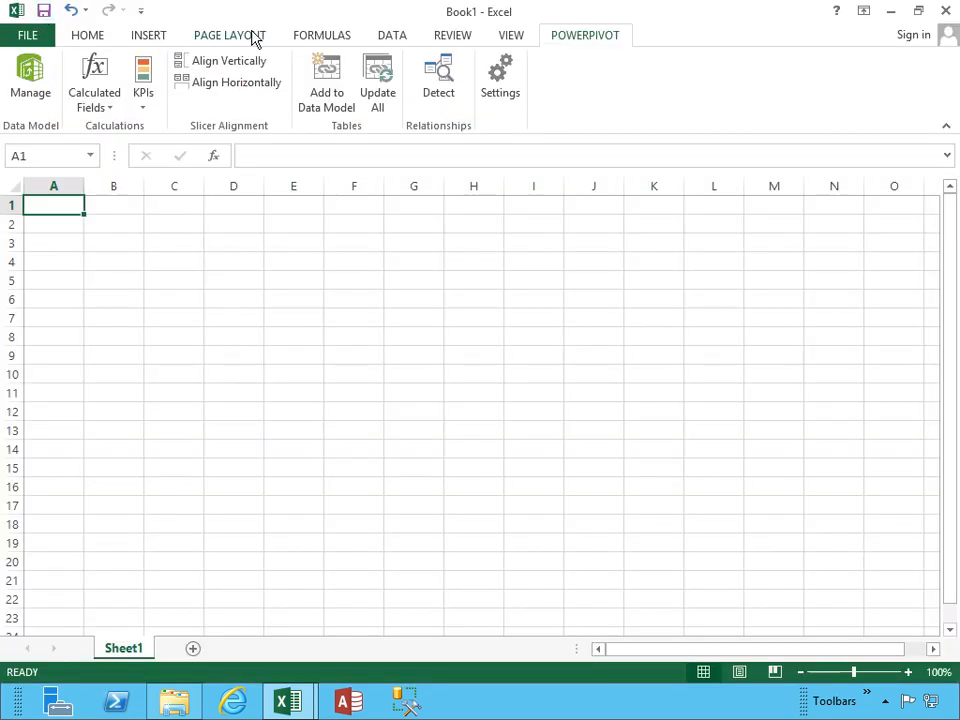
click(148, 36)
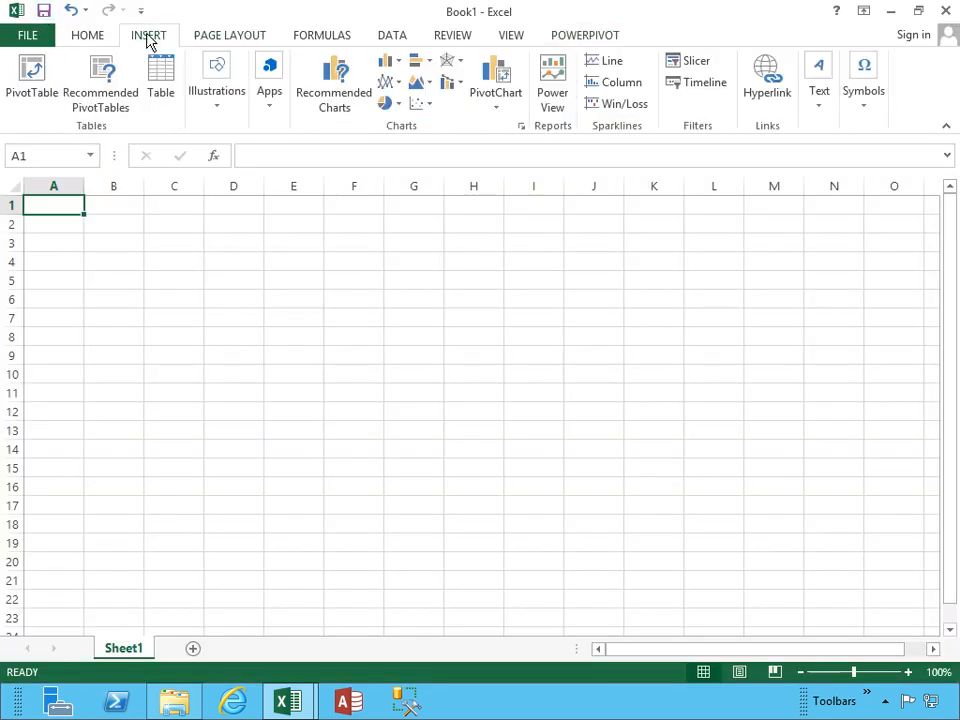
click(43, 98)
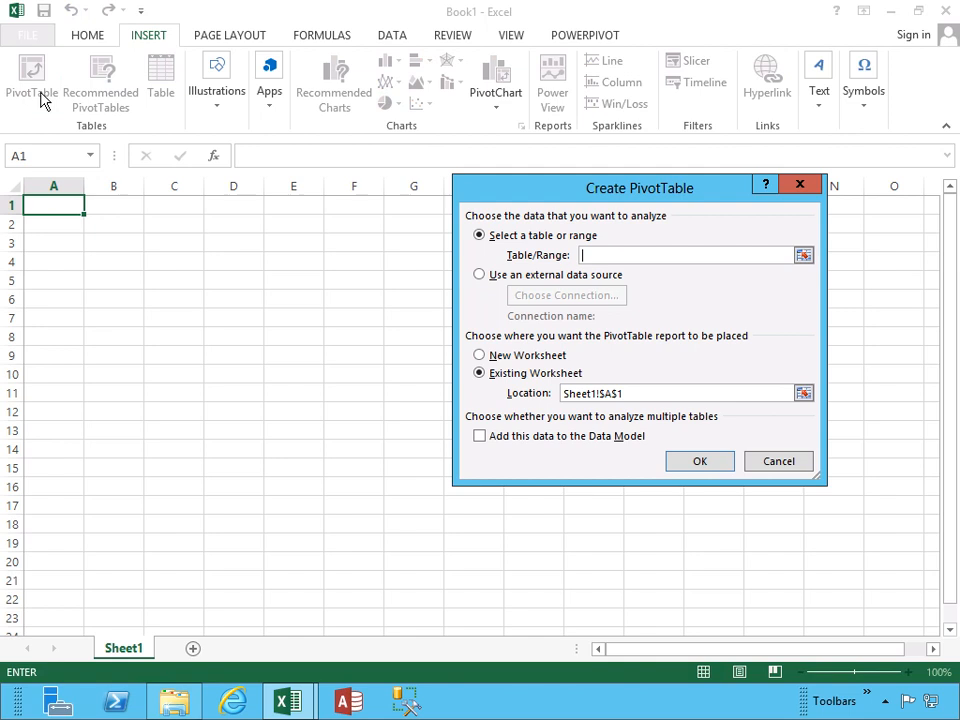
click(530, 279)
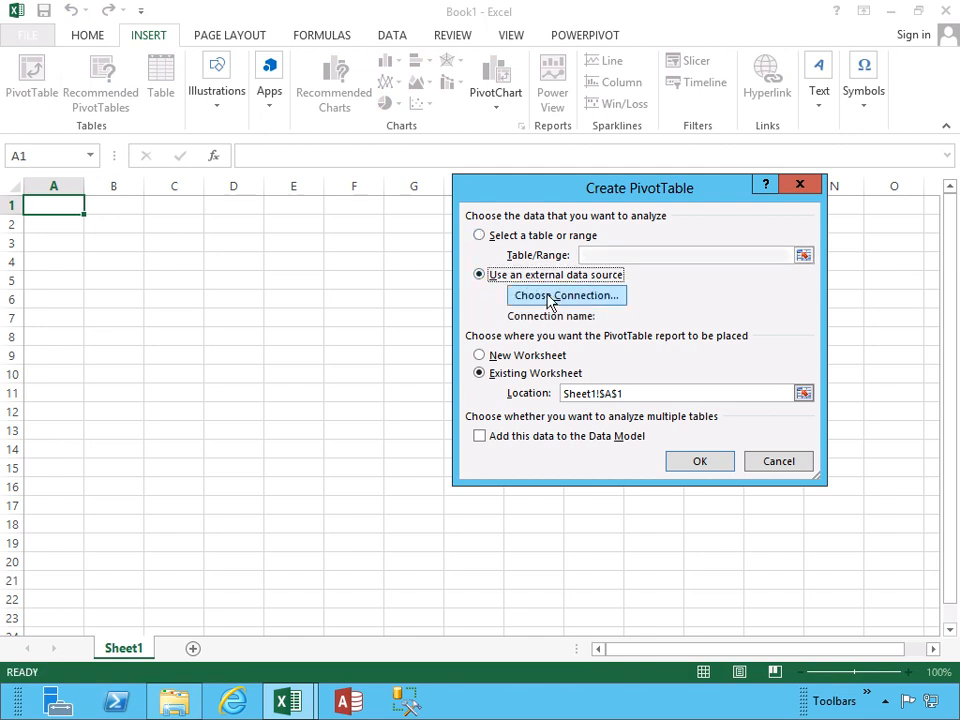
click(560, 296)
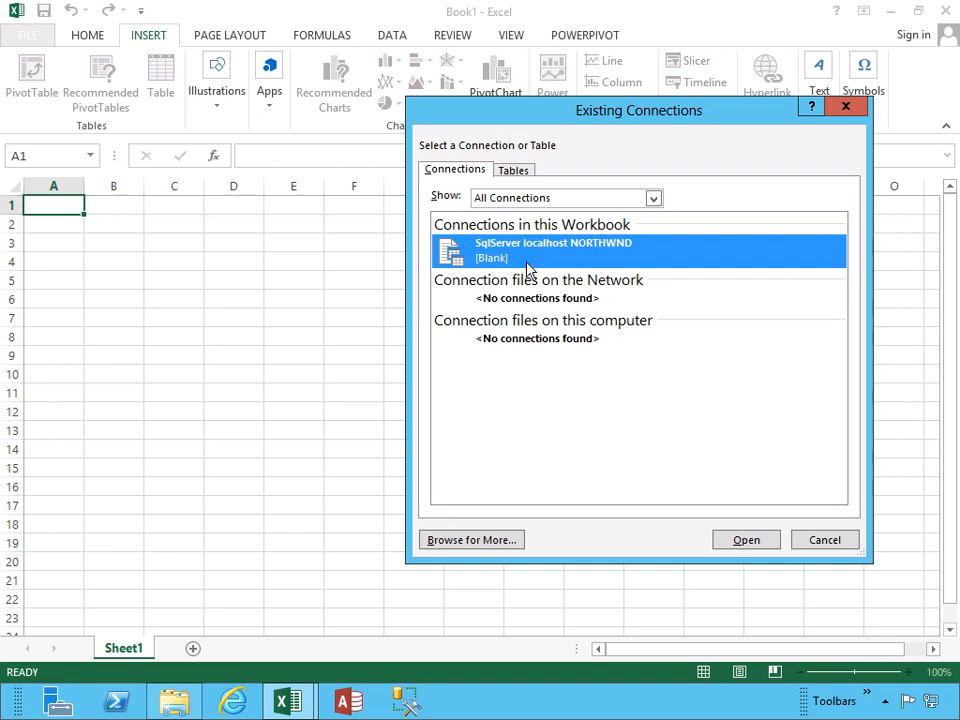
click(755, 542)
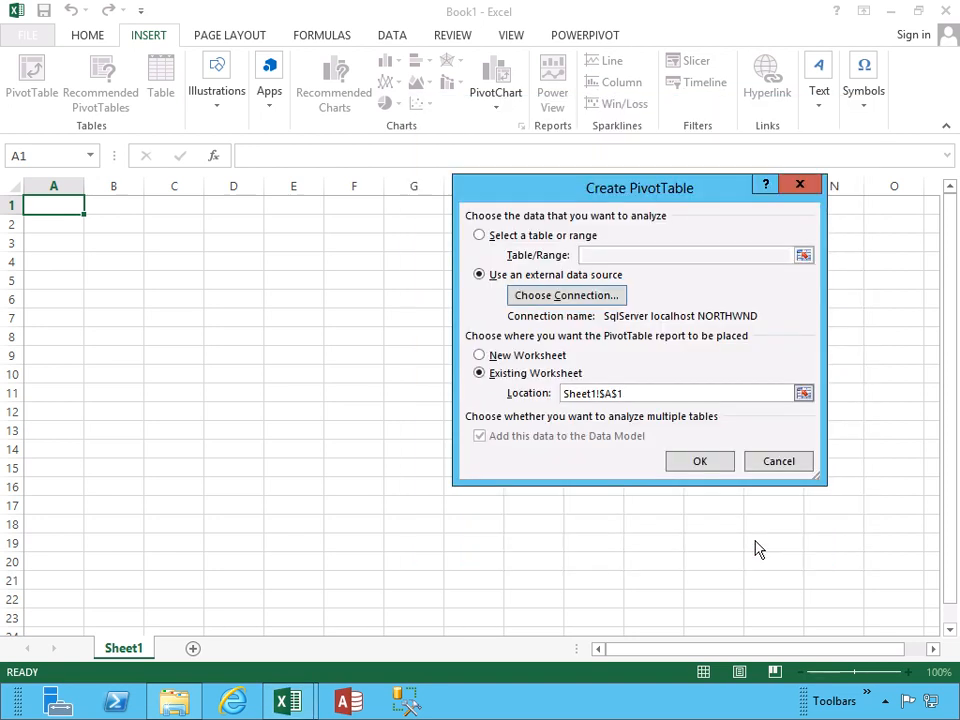
click(540, 362)
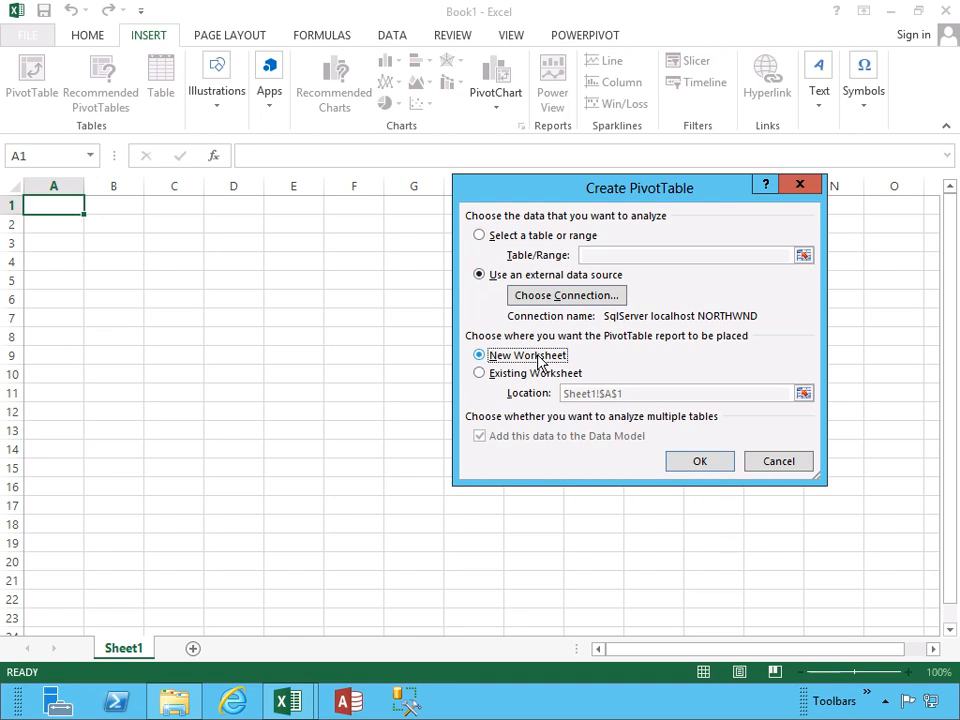
click(699, 461)
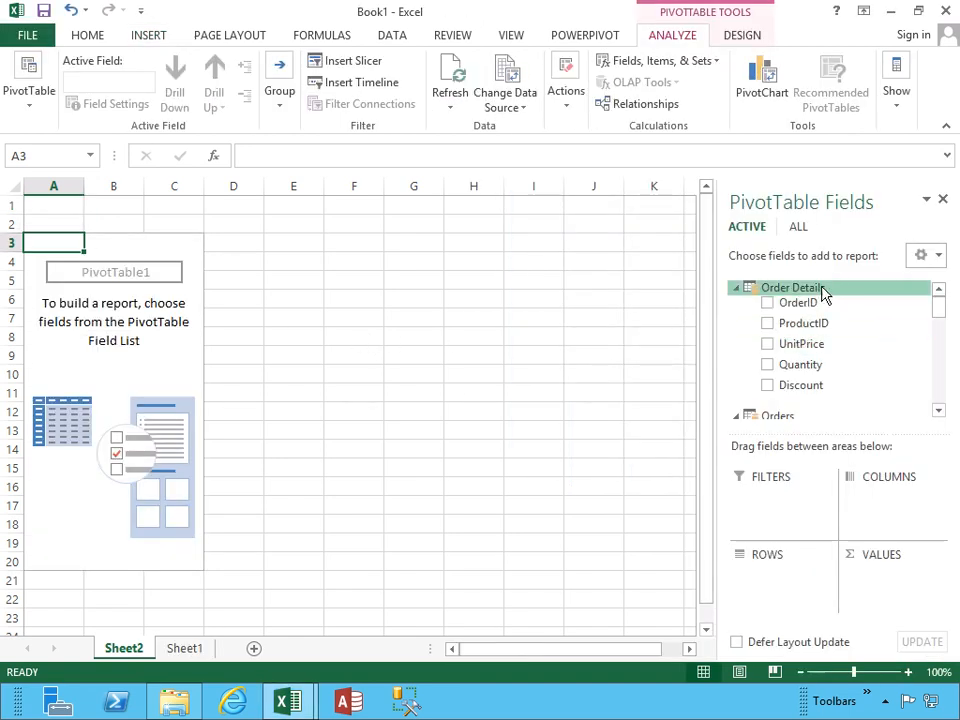
Collapse all tables in the PivotTable field list and look at the fields under Order Details.
mouse_move(941, 312)
mouse_down()
mouse_move(941, 403)
mouse_move(936, 302)
mouse_up()
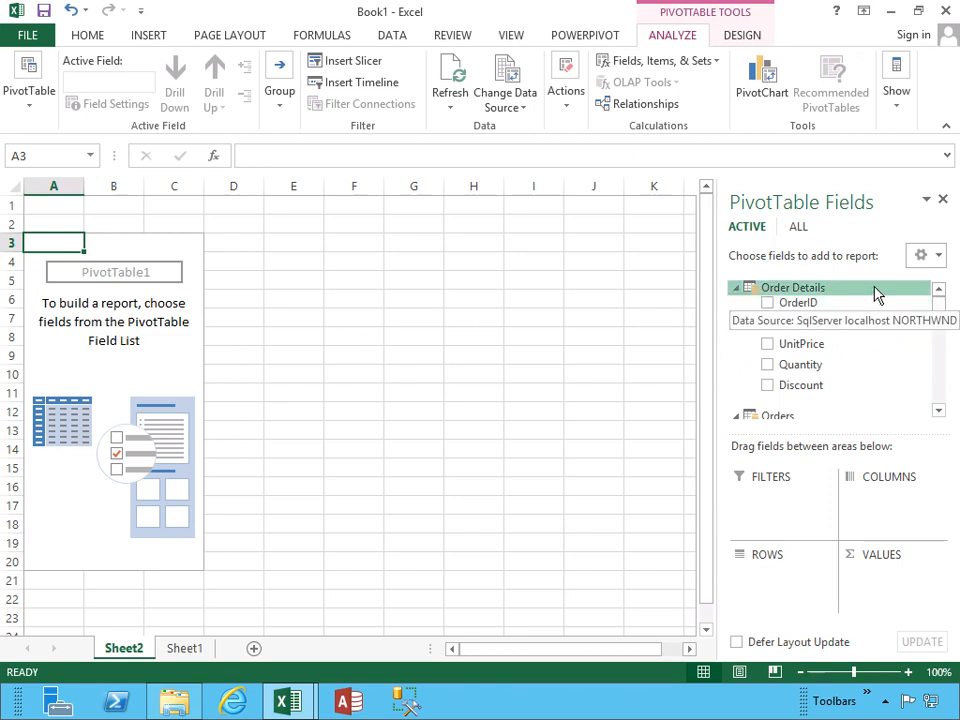
click(937, 258)
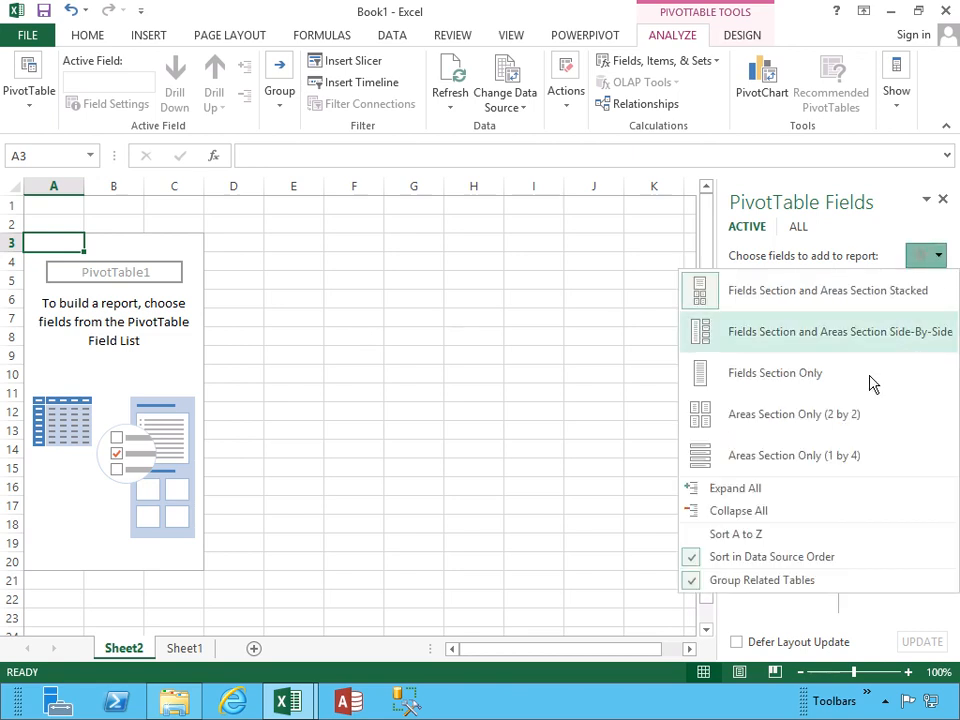
click(764, 512)
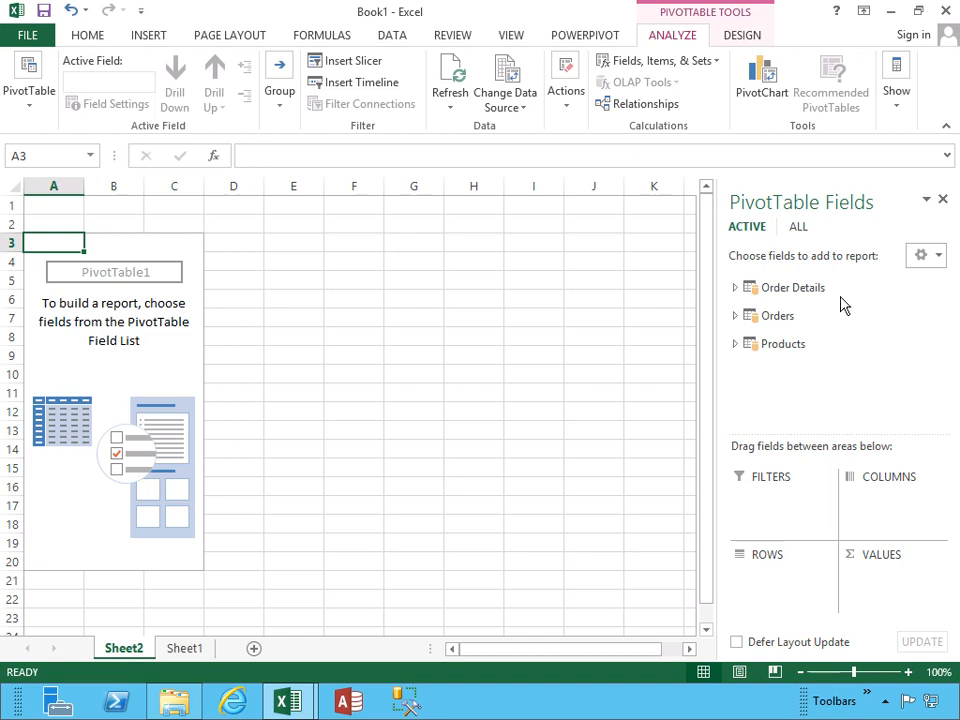
click(734, 288)
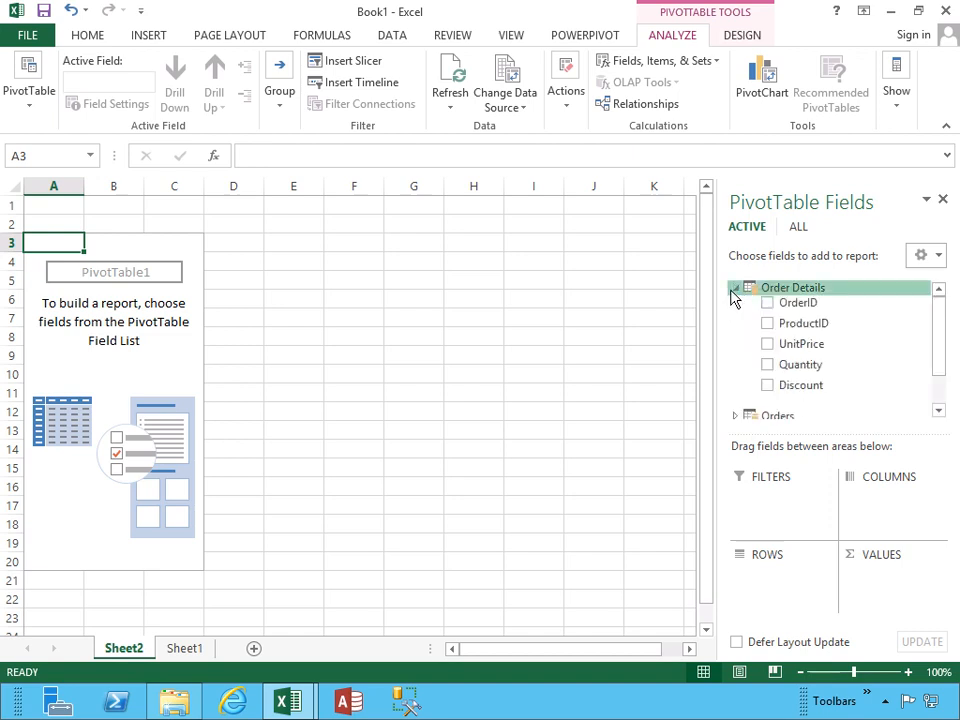
click(732, 289)
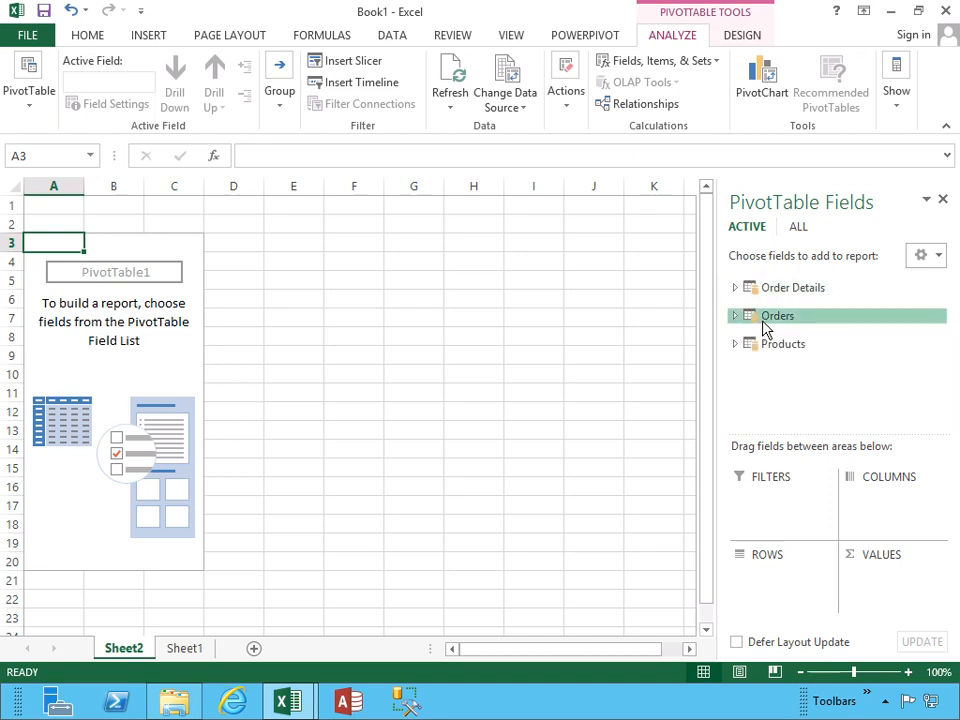
click(735, 289)
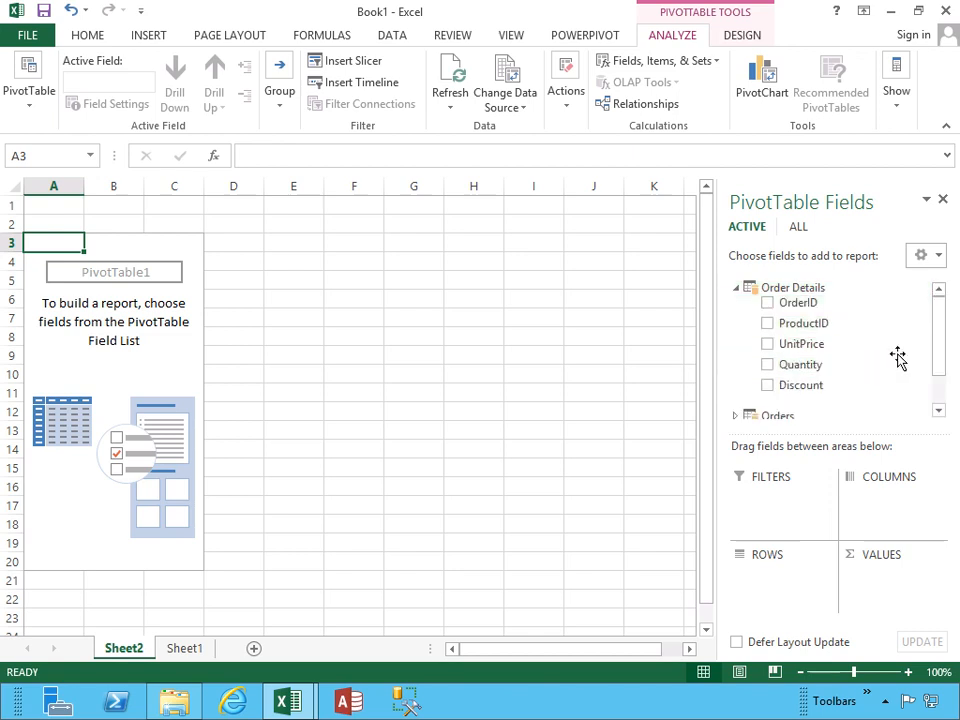
click(737, 289)
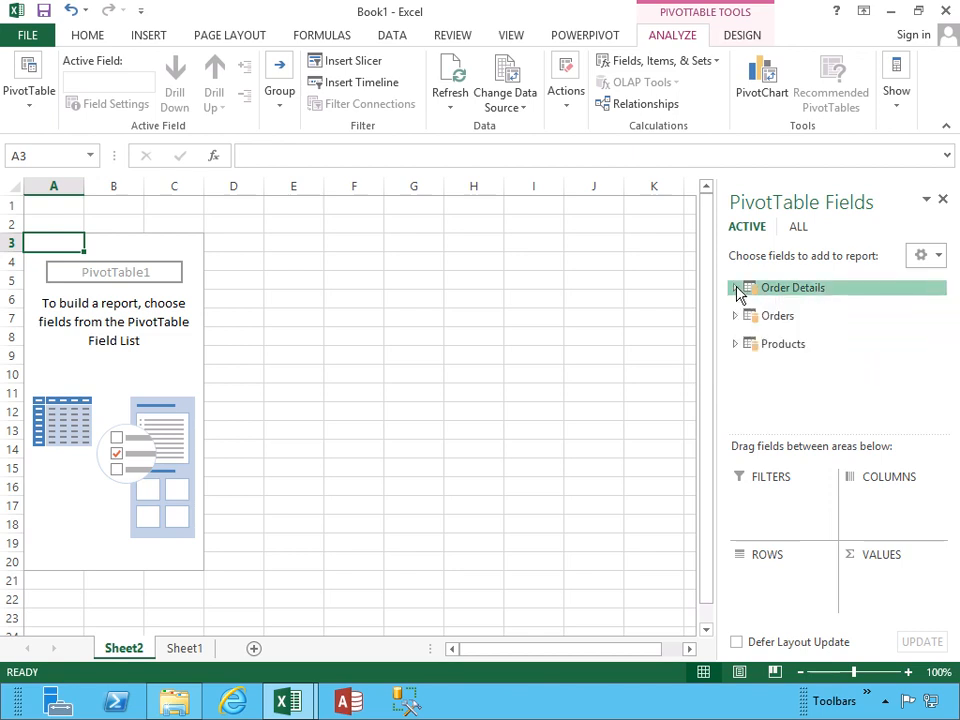
Add ProductName from Products as rows, and Quantity and UnitPrice from Order Details as summed values in the PivotTable.
click(735, 344)
click(767, 324)
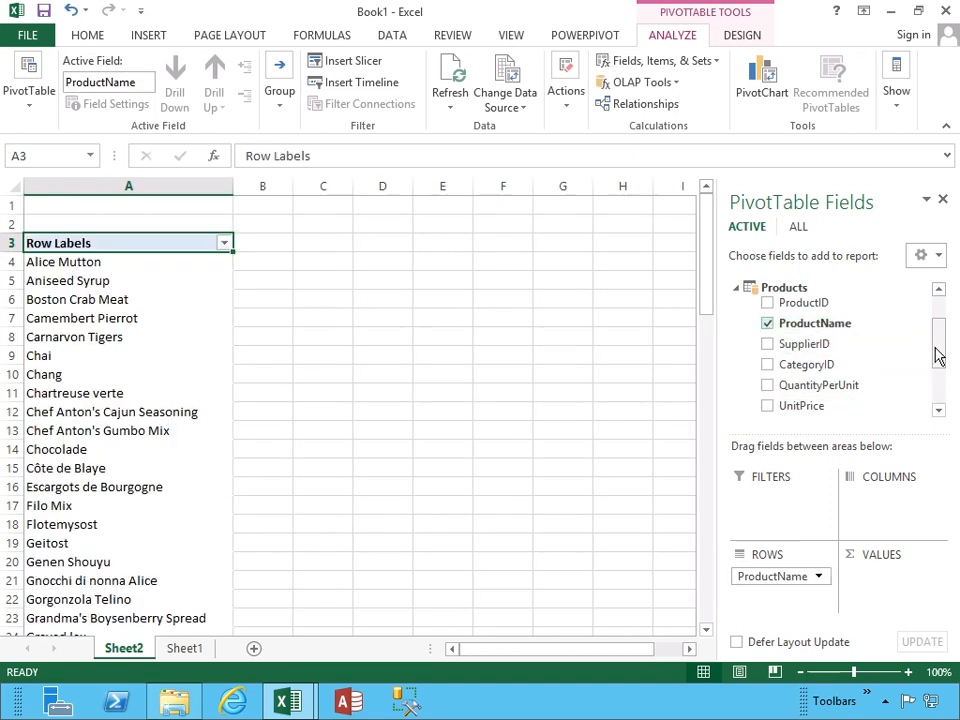
drag(937, 349, 938, 332)
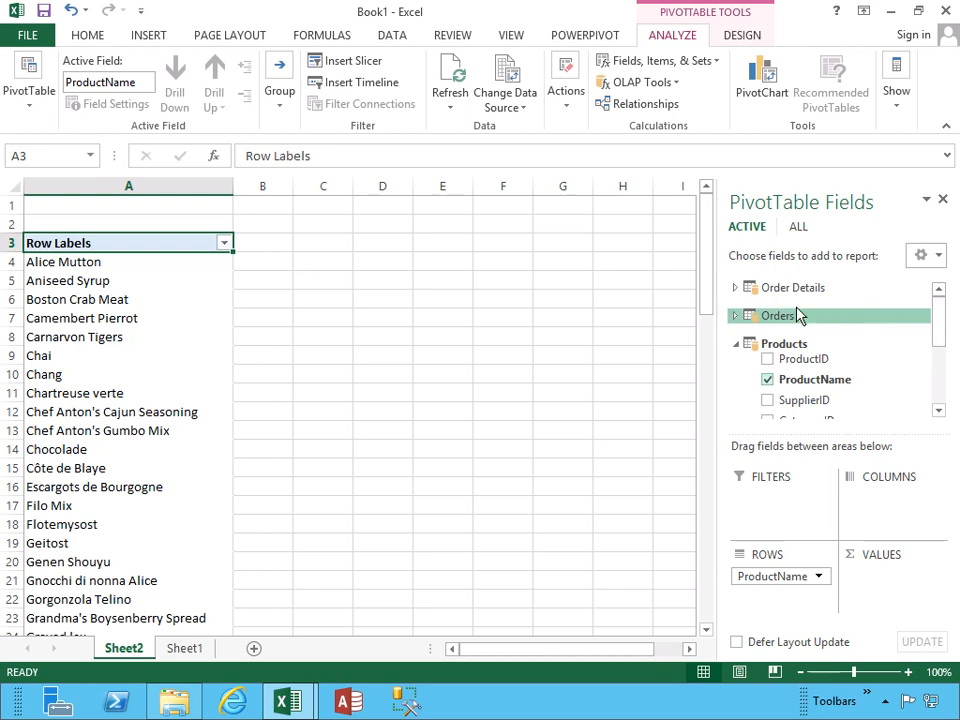
click(736, 288)
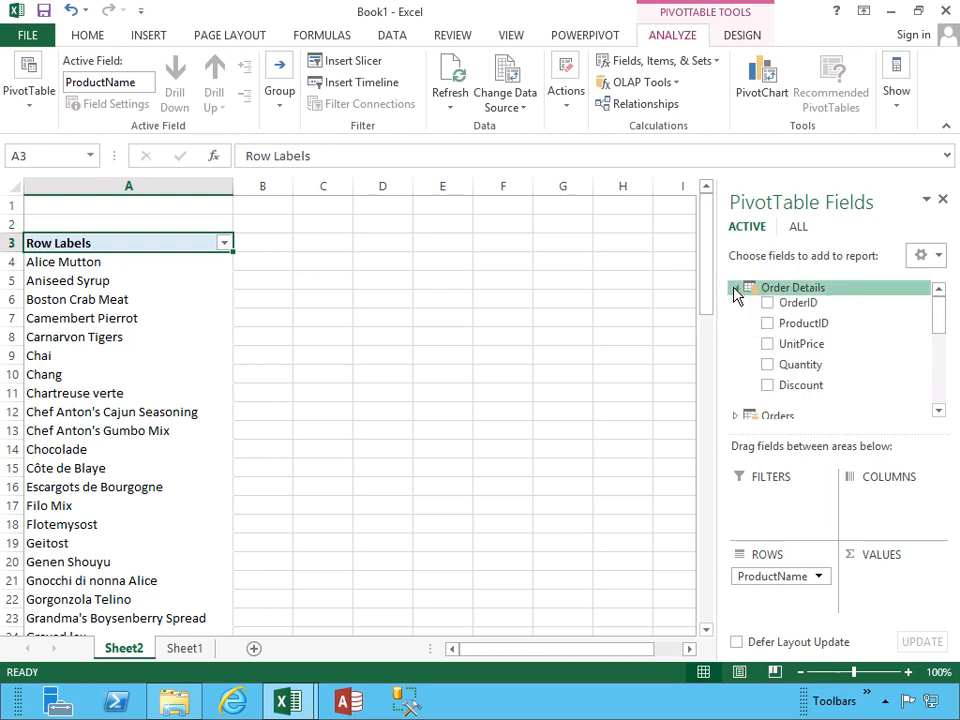
click(767, 364)
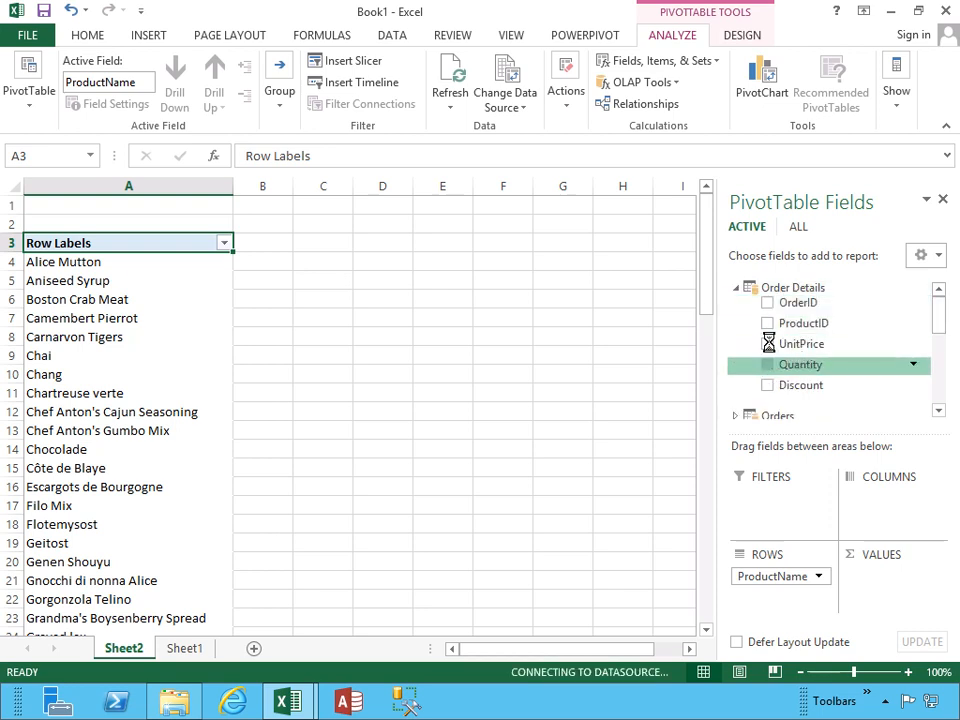
click(767, 344)
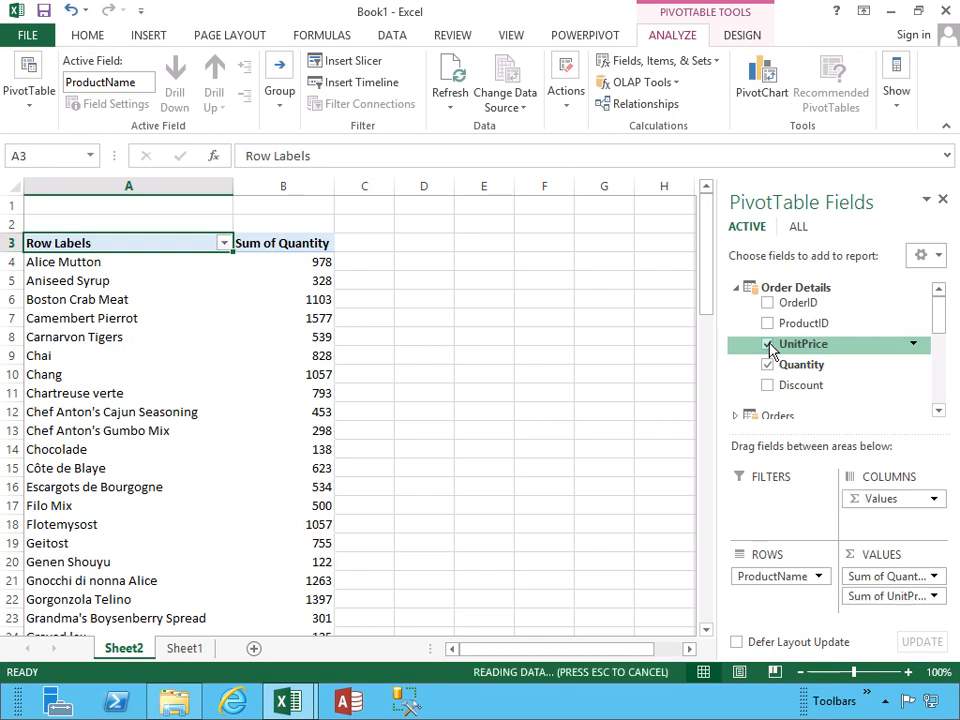
Look through the PivotTable's product rows and examine the grand totals for Sum of Quantity and Sum of UnitPrice.
click(388, 280)
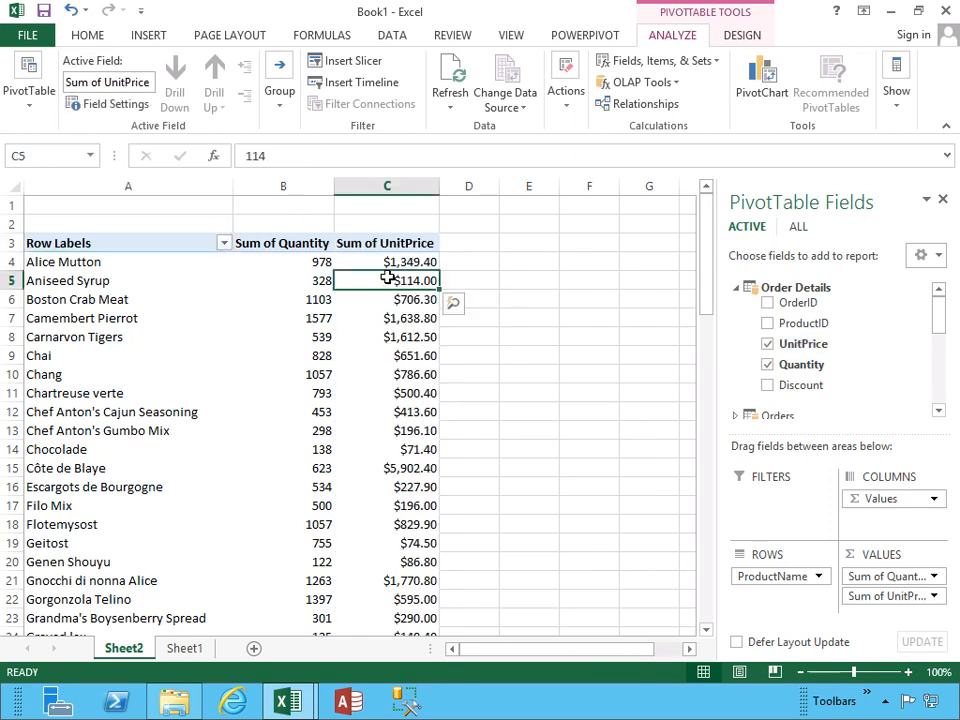
scroll(388, 280, down, 3)
scroll(388, 278, down, 3)
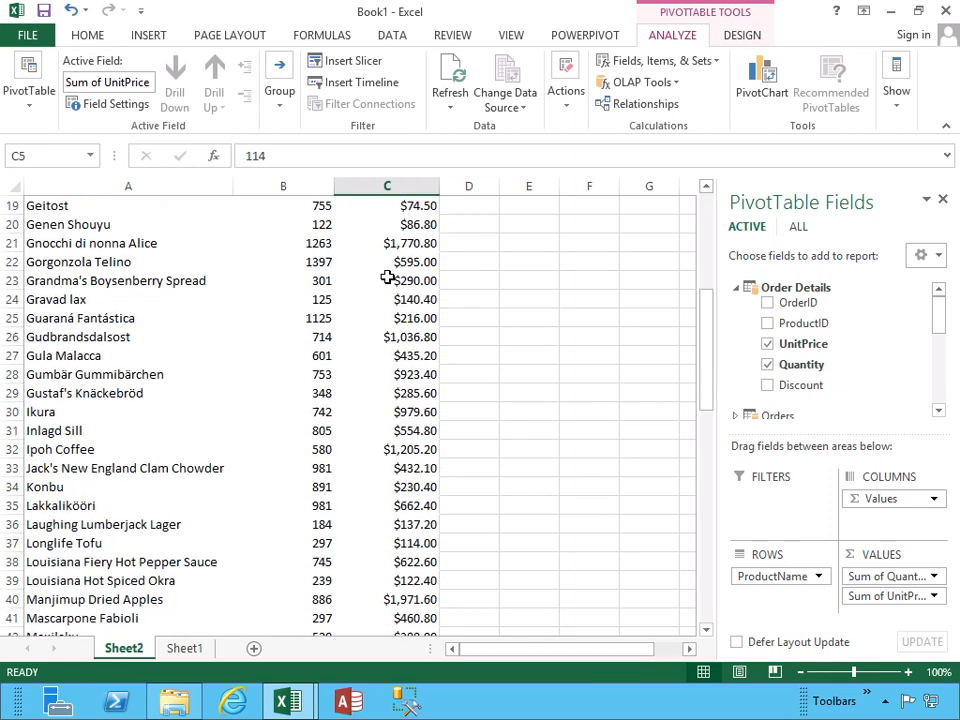
scroll(388, 278, down, 8)
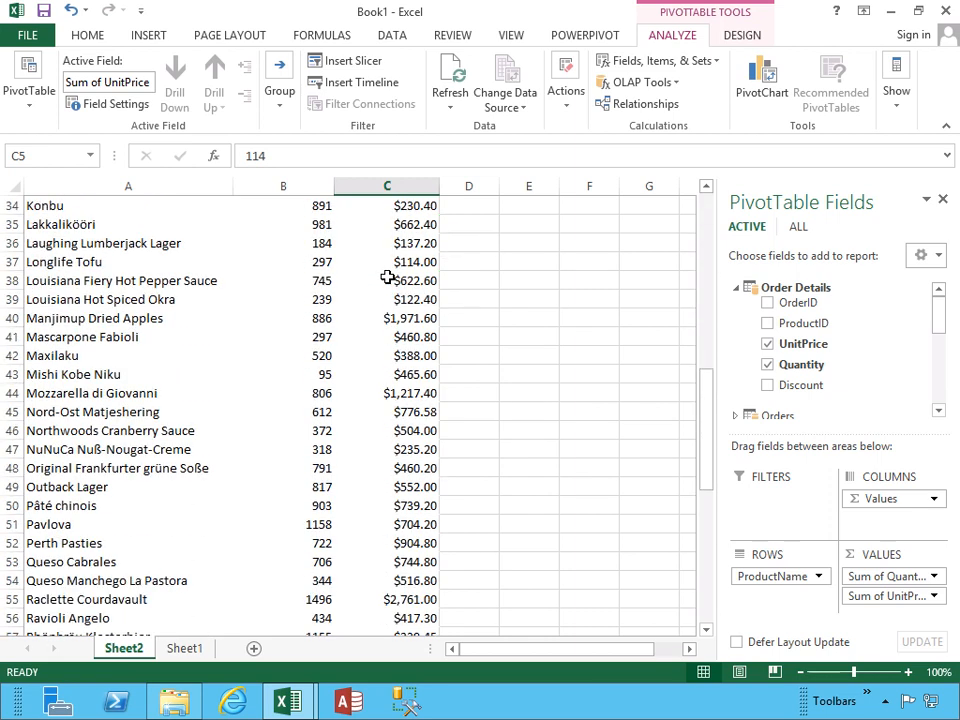
scroll(388, 278, down, 2)
scroll(388, 278, down, 6)
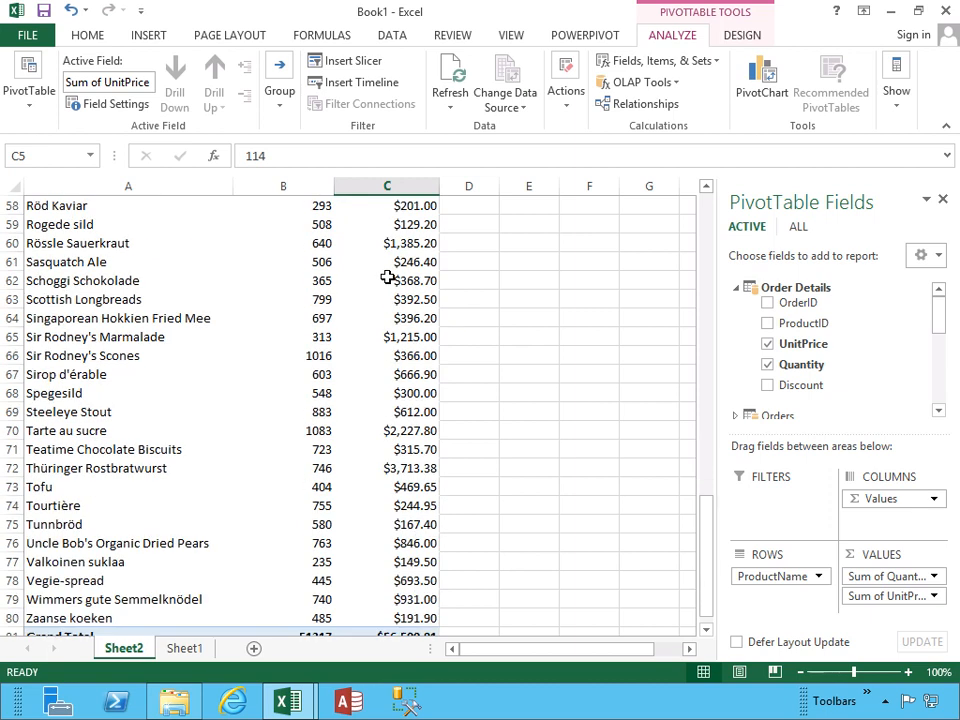
click(306, 466)
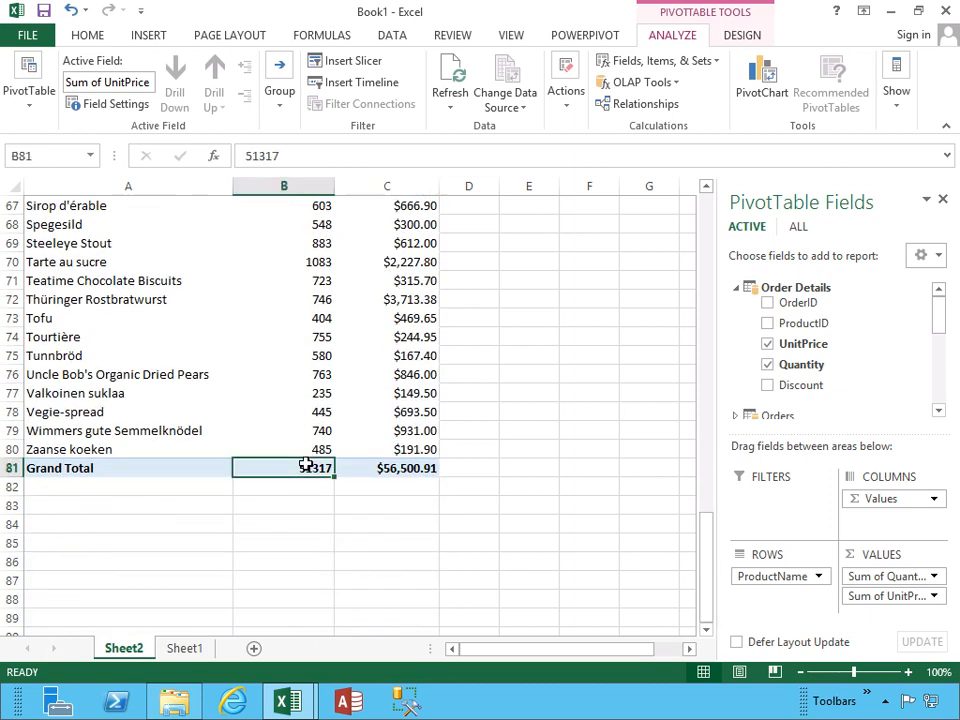
click(358, 466)
mouse_move(357, 423)
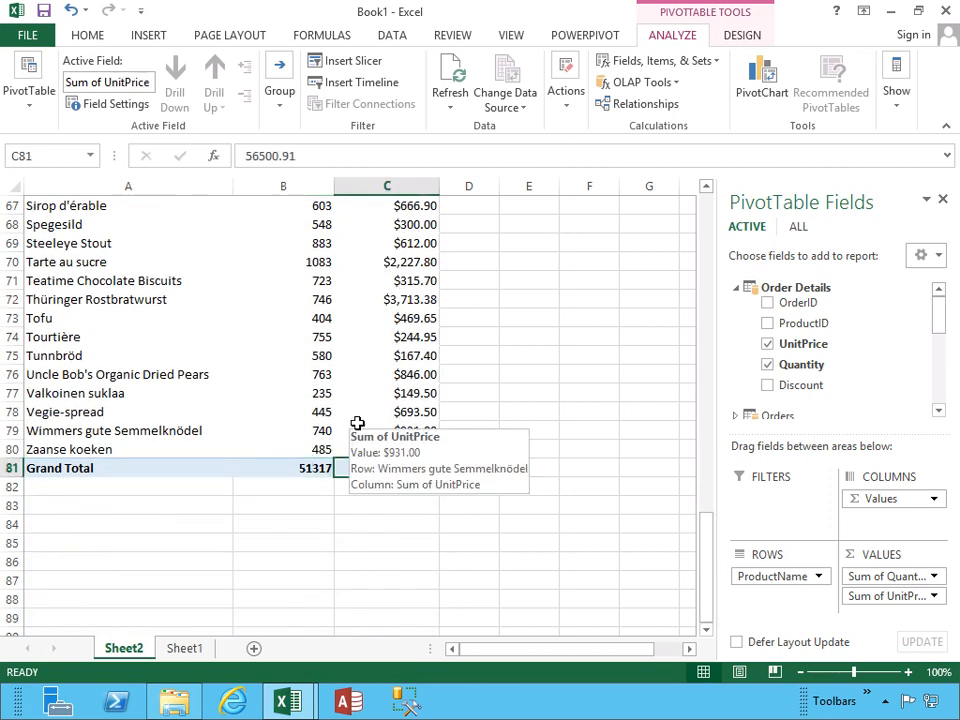